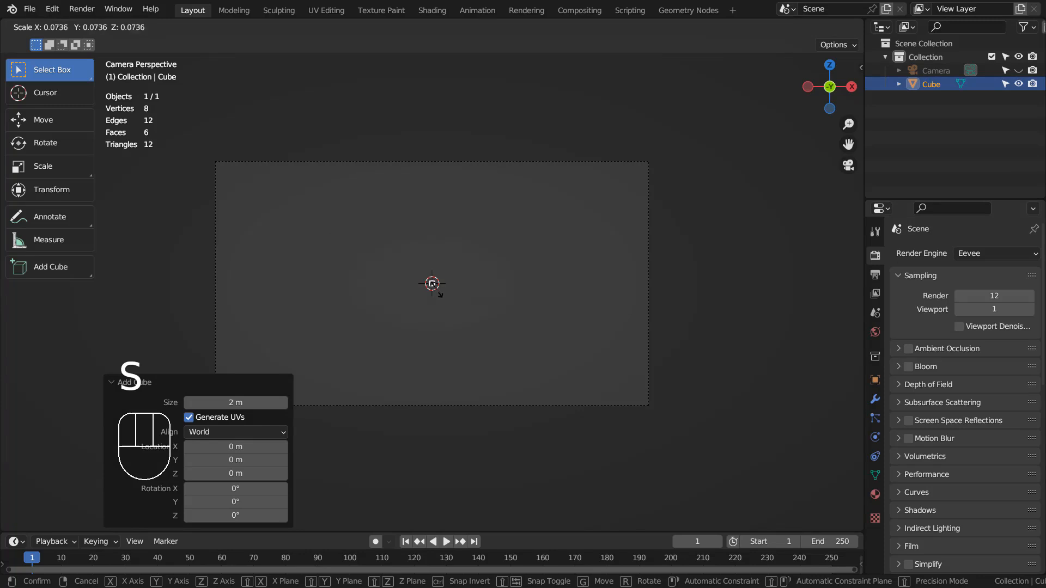
# - Scale the new cube down to about 0.049 and stretch it about 82 times along Z into a tall thin bar
pyautogui.click(436, 289)
pyautogui.press('s')
pyautogui.press('z')
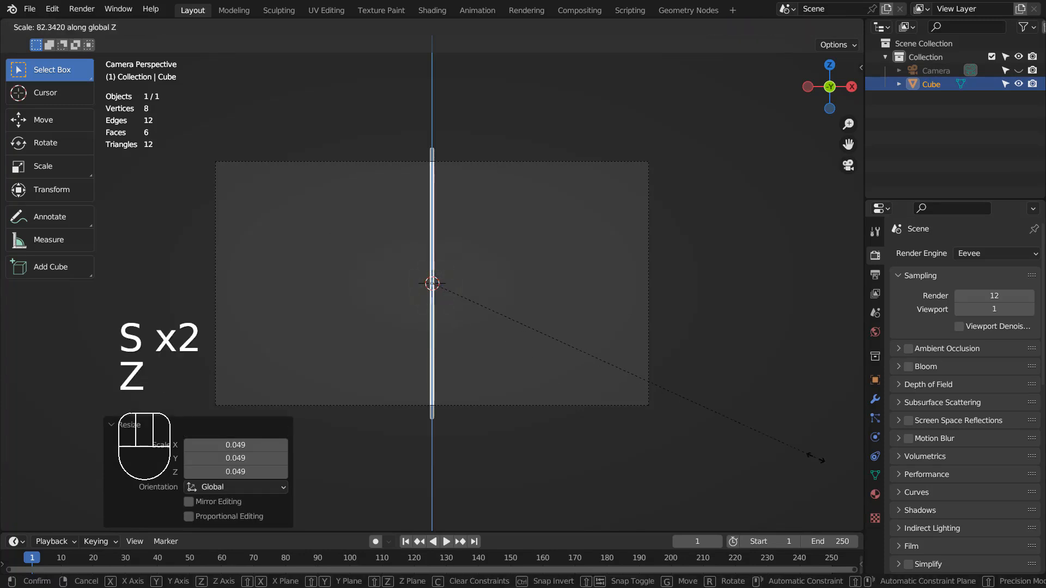
pyautogui.click(815, 457)
# - Move the bar about -6.49 m along X to the edge of the camera frame
pyautogui.press('g')
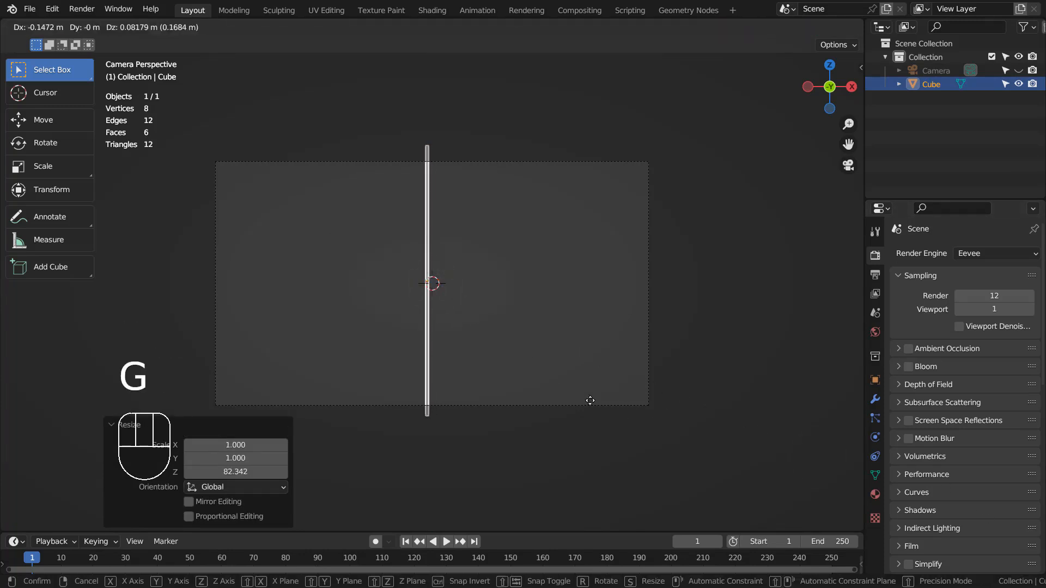
pyautogui.press('x')
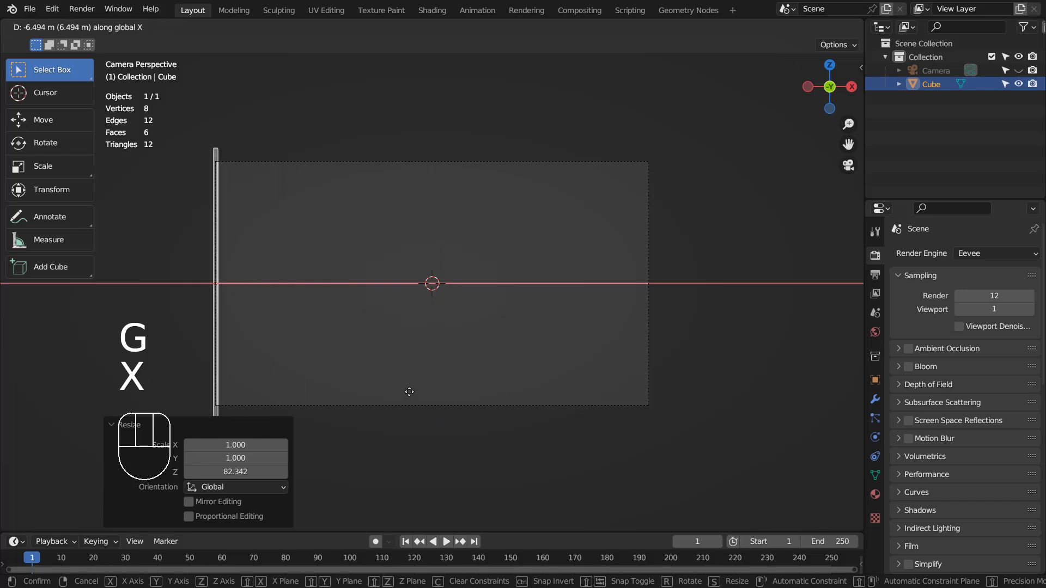
pyautogui.click(409, 392)
# - Add an Array modifier to the bar
pyautogui.click(874, 400)
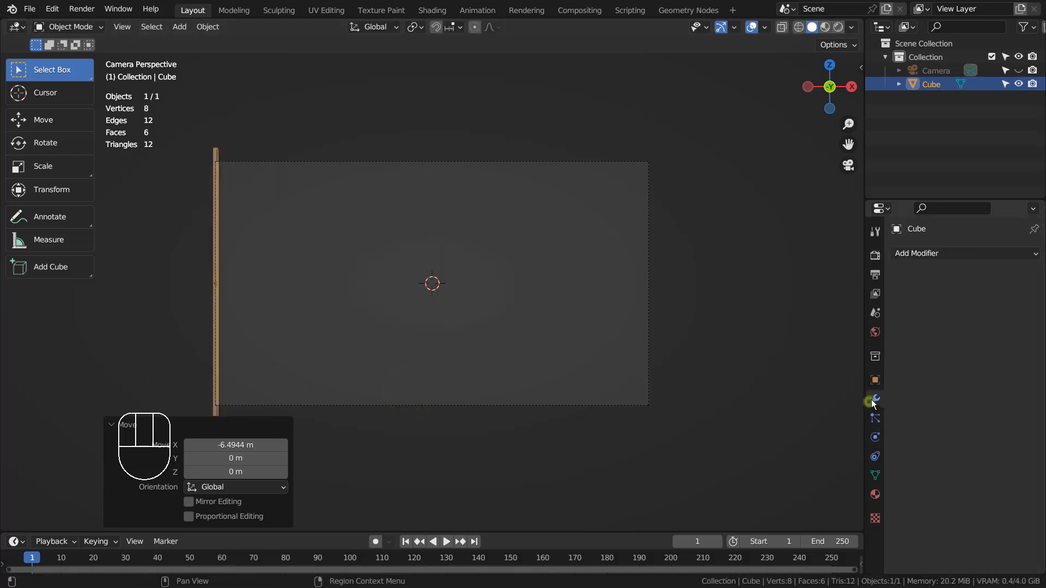
pyautogui.click(953, 254)
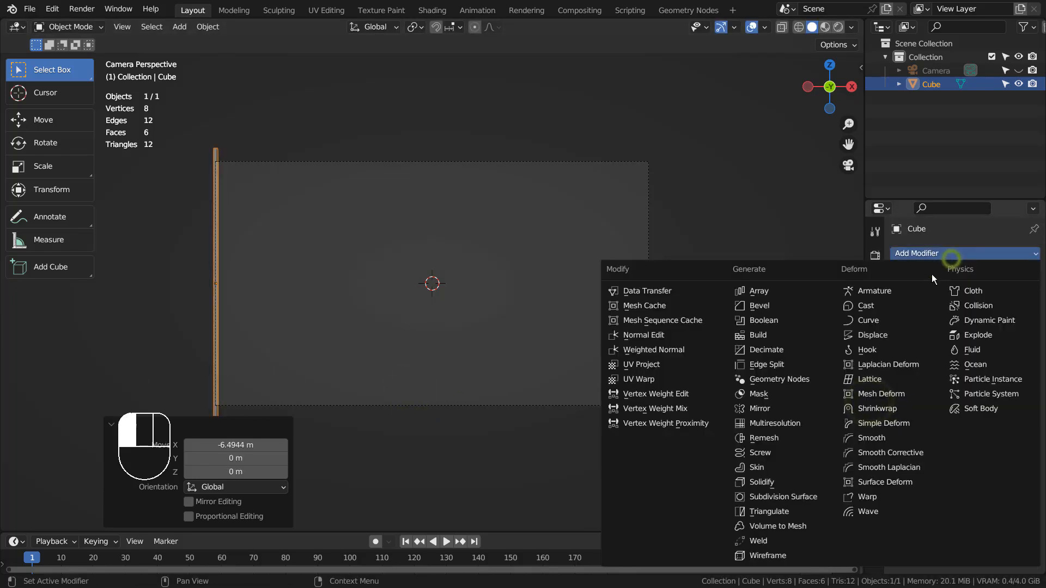
pyautogui.click(789, 292)
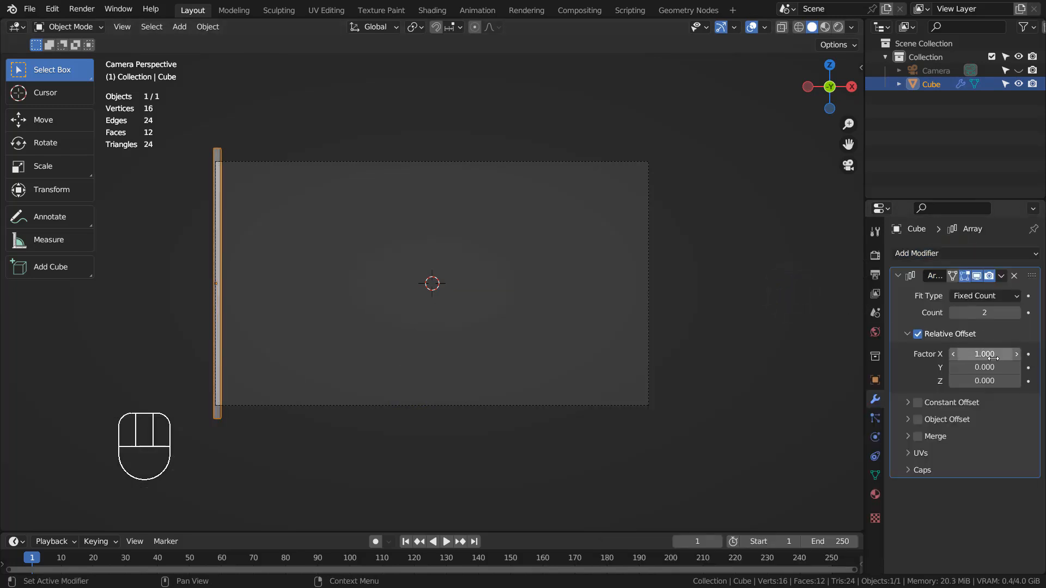
# - Set the Array modifier's relative offset factor X to 2.000
pyautogui.moveTo(991, 355)
pyautogui.mouseDown()
pyautogui.moveTo(1019, 355)
pyautogui.moveTo(1008, 354)
pyautogui.mouseUp()
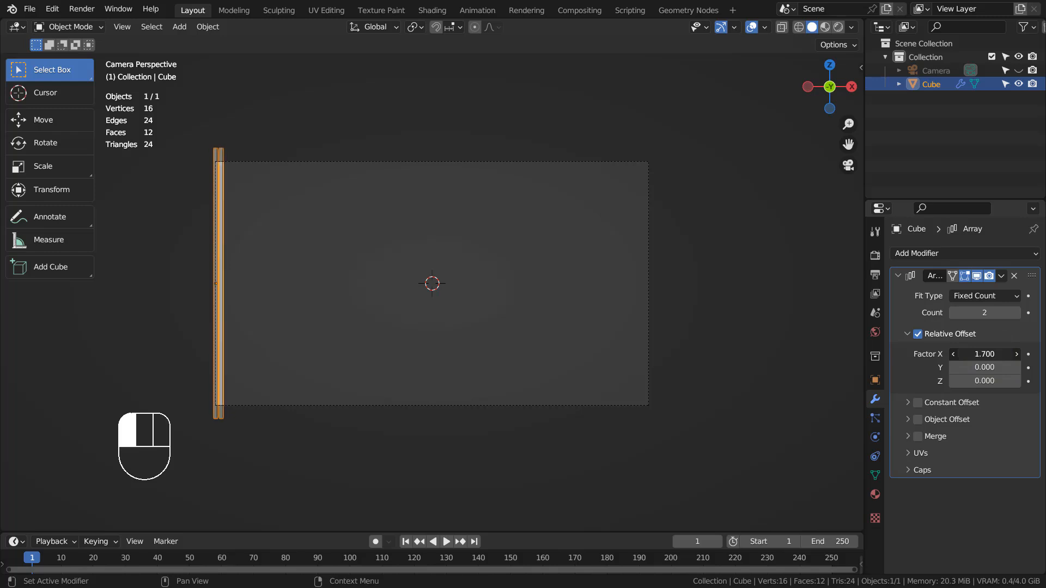
pyautogui.click(1017, 353)
pyautogui.click(1019, 353)
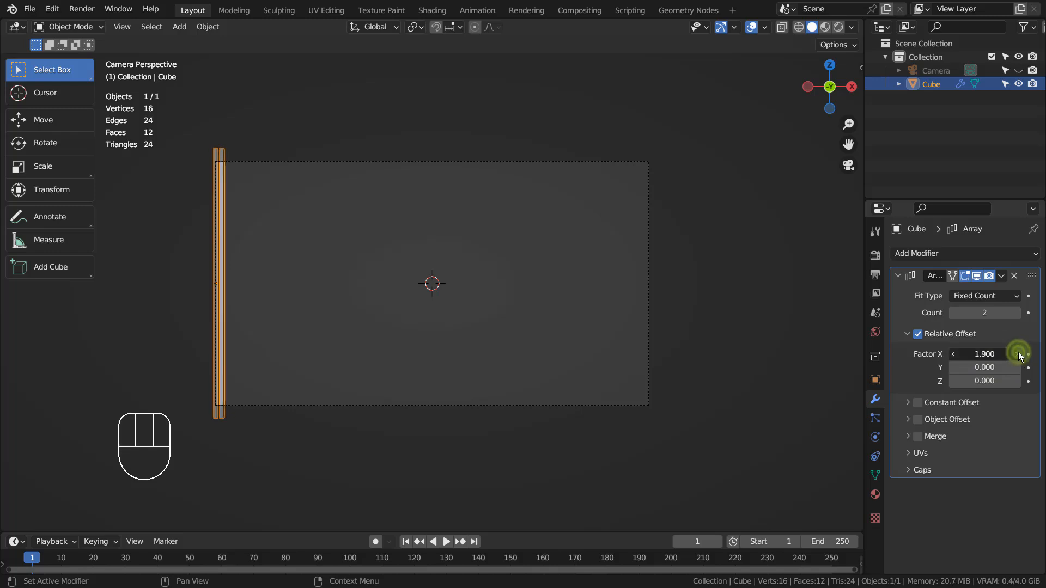
pyautogui.click(1018, 354)
pyautogui.click(1018, 354)
pyautogui.click(1018, 355)
pyautogui.click(1018, 354)
pyautogui.click(1018, 354)
pyautogui.click(1018, 354)
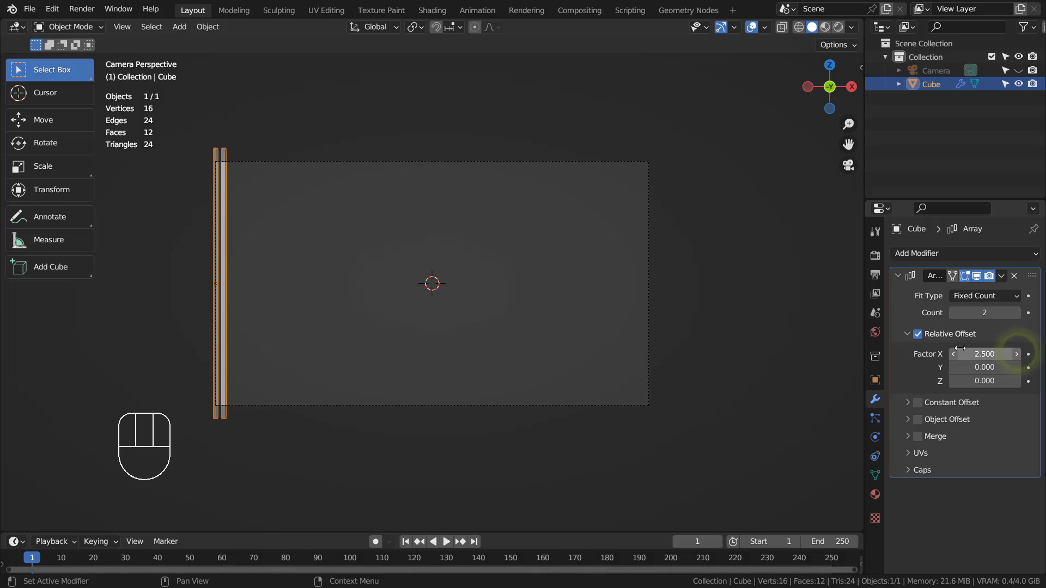
pyautogui.click(953, 354)
pyautogui.click(953, 354)
pyautogui.click(952, 355)
pyautogui.click(953, 354)
pyautogui.click(953, 354)
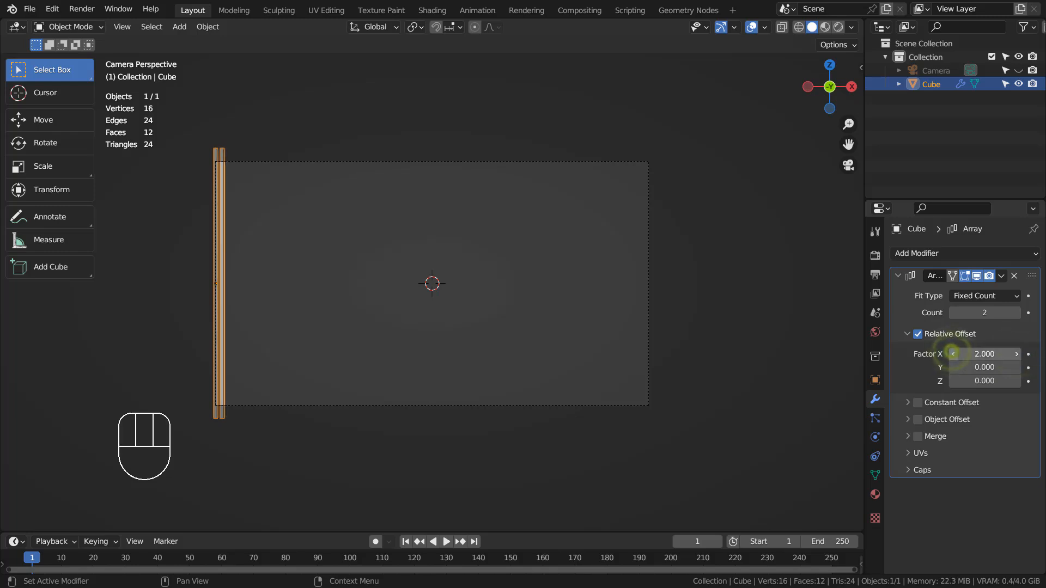
# - Set the Array modifier's count to 93 so the bars span the whole camera frame
pyautogui.click(997, 310)
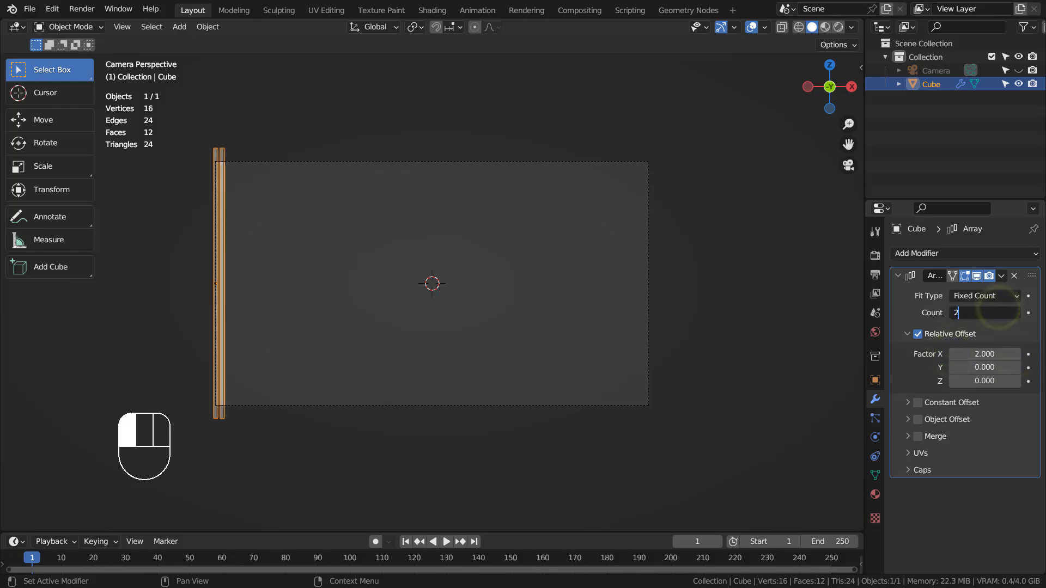
pyautogui.write('5')
pyautogui.press('Return')
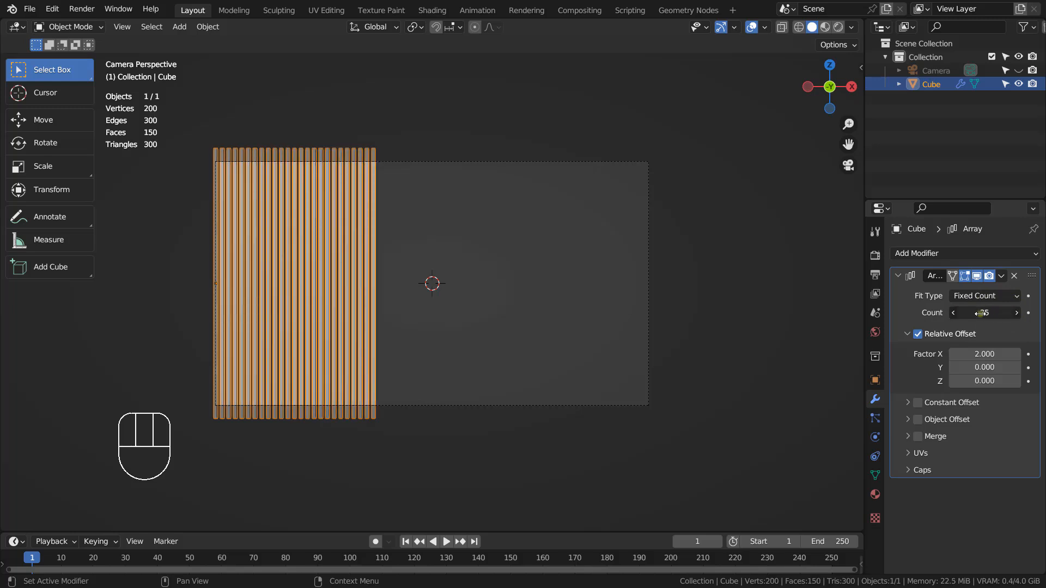
pyautogui.moveTo(1012, 312); pyautogui.dragTo(781, 312)
# - Shift the row of bars about -1.96 m along X to overlap both sides of the camera frame
pyautogui.press('g')
pyautogui.press('x')
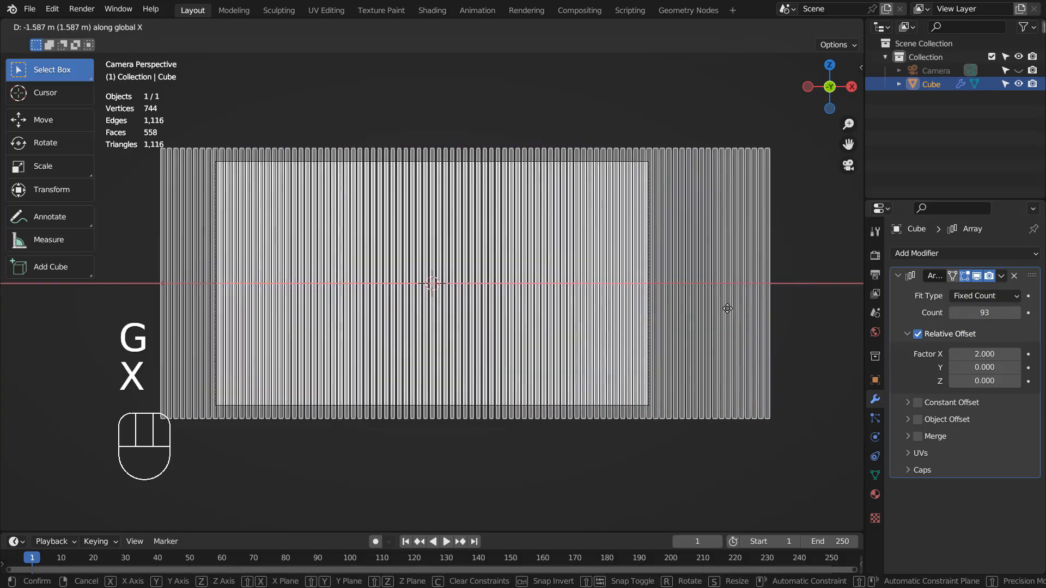
pyautogui.click(715, 309)
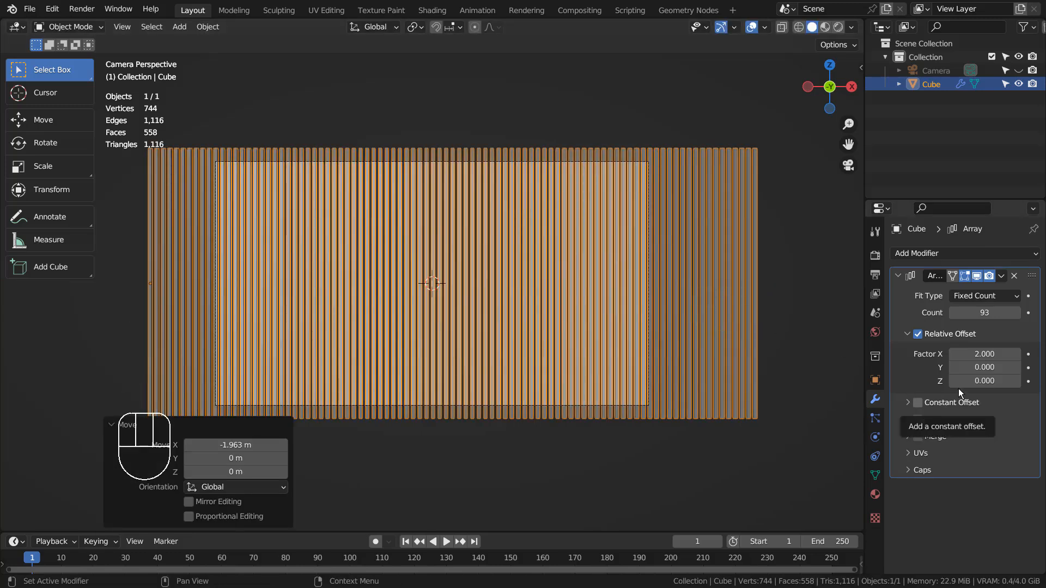
# - Set the array's relative offset to 0.500 in Y and 0.001 in Z
pyautogui.scroll(1, 594, 412)
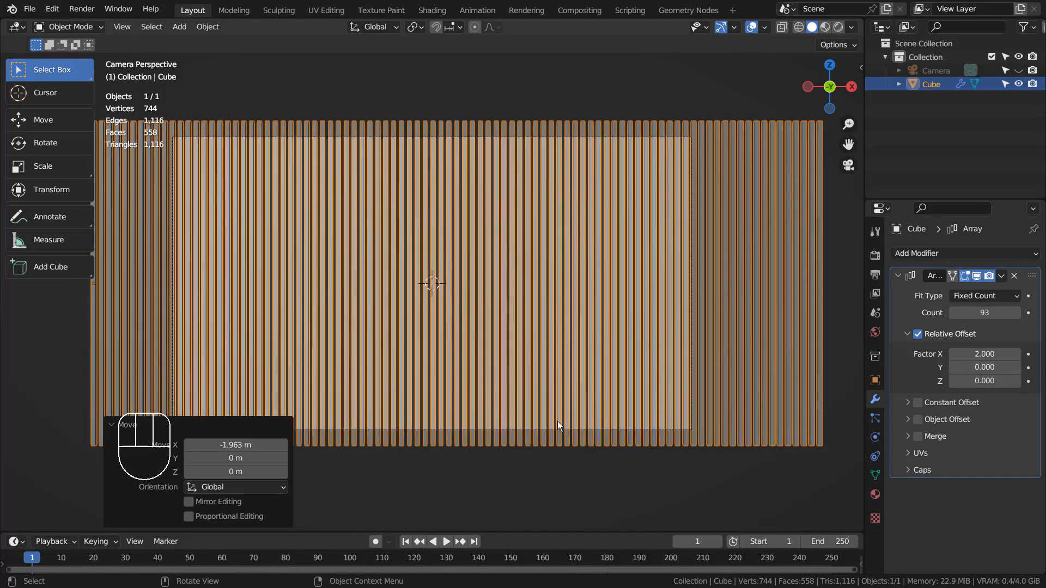
pyautogui.moveTo(475, 400); pyautogui.dragTo(496, 283, button='middle')
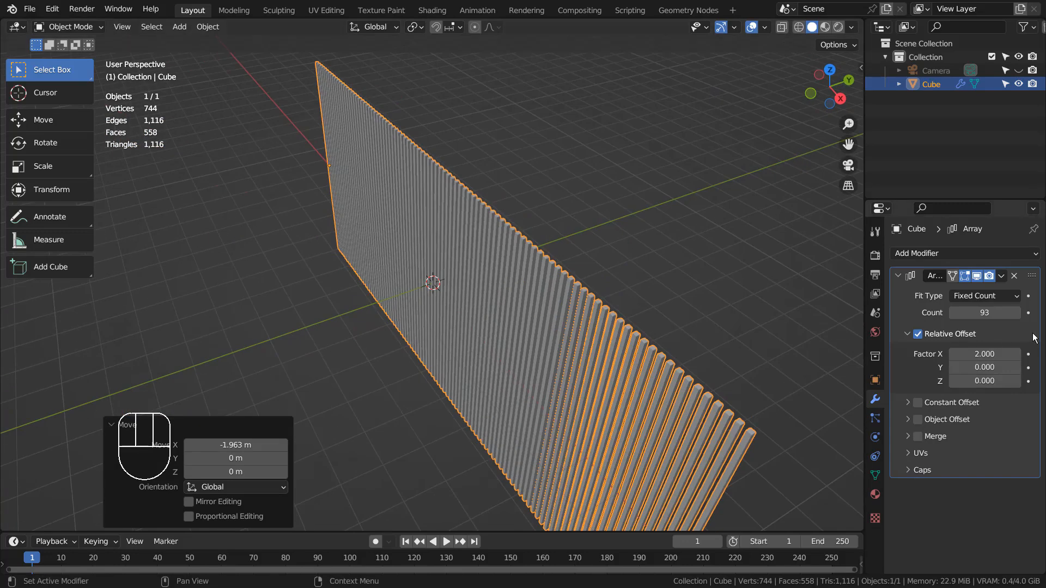
pyautogui.moveTo(981, 368)
pyautogui.mouseDown()
pyautogui.moveTo(1011, 368)
pyautogui.moveTo(970, 381)
pyautogui.moveTo(990, 380)
pyautogui.moveTo(979, 380)
pyautogui.mouseUp()
pyautogui.click(981, 379)
pyautogui.write('.001')
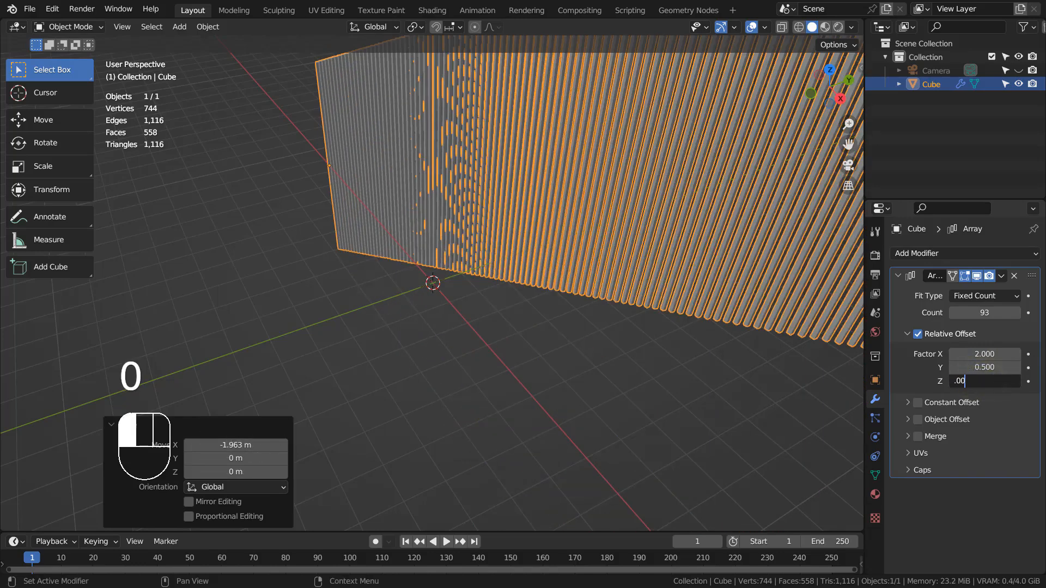
pyautogui.press('Return')
# - In camera view, scale the bars up by about 1.116 and lower them about 0.52 m along Z
pyautogui.press('KP_0')
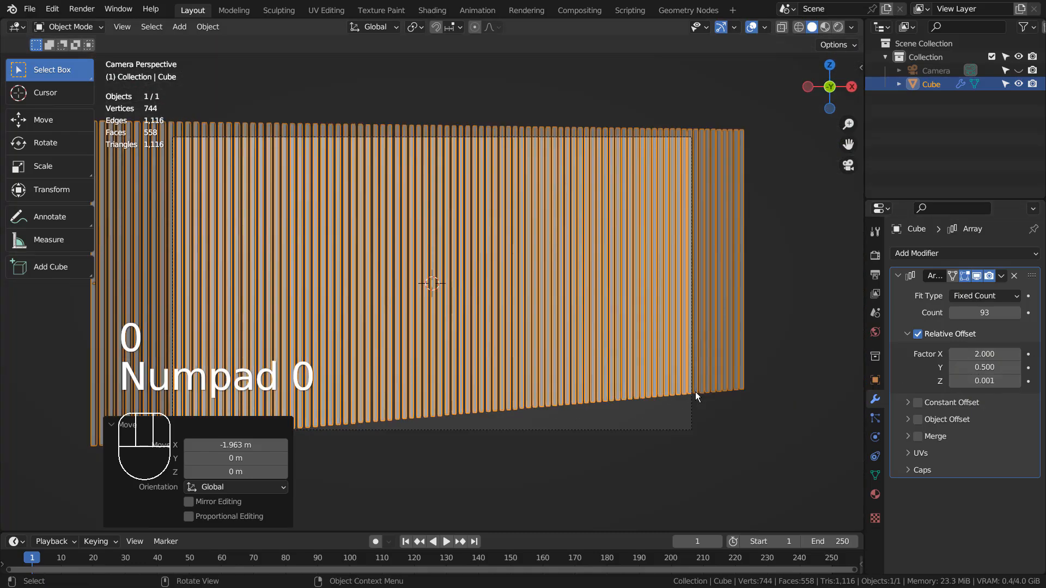
pyautogui.press('s')
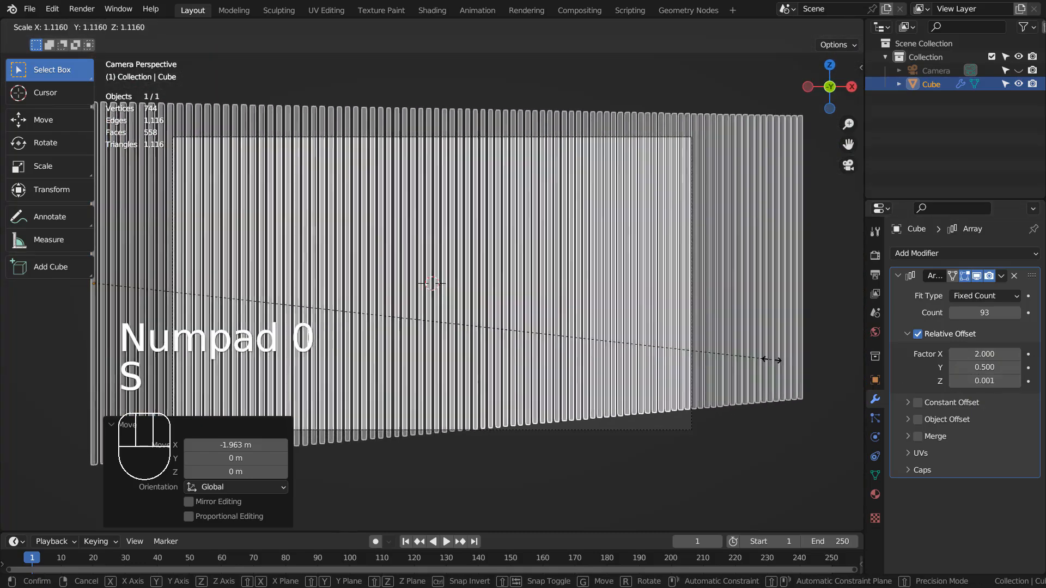
pyautogui.click(772, 358)
pyautogui.press('g')
pyautogui.press('z')
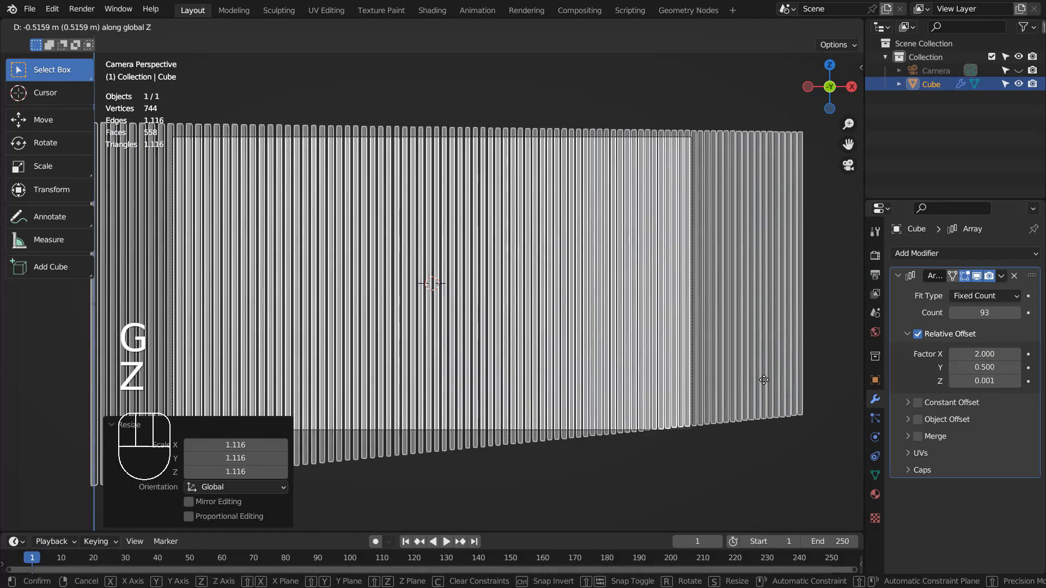
pyautogui.click(764, 380)
# - Stretch the bars along Z by about 1.121 to cover the height of the camera frame
pyautogui.press('s')
pyautogui.press('x')
pyautogui.press('z')
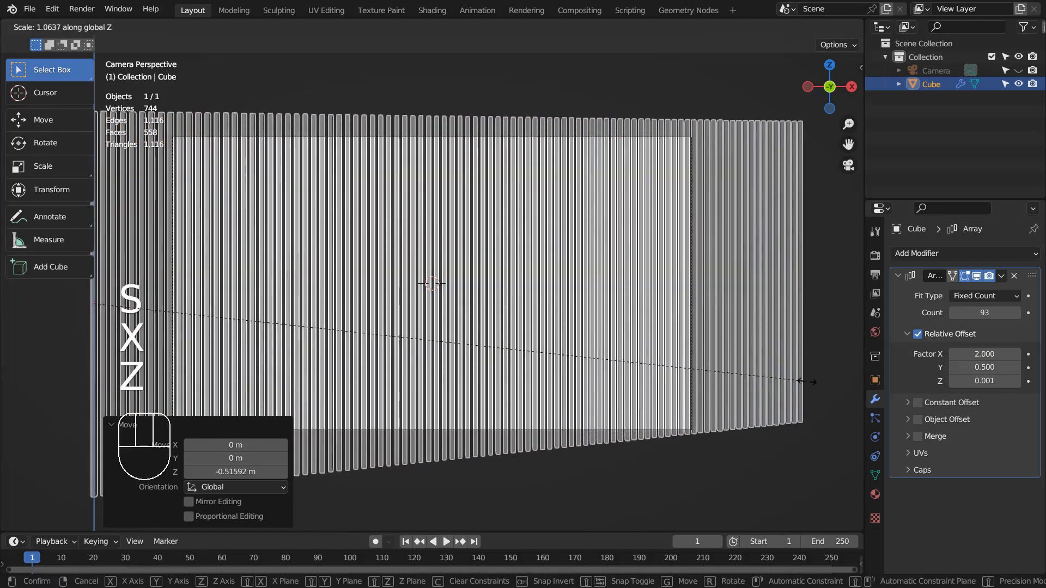
pyautogui.click(846, 376)
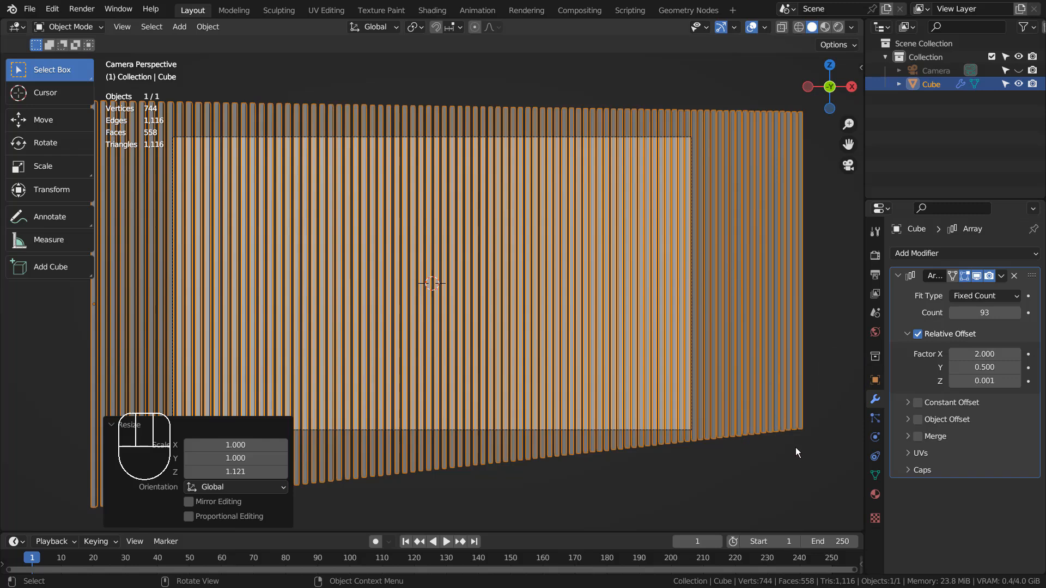
# - Apply the Array modifier to the bars
pyautogui.rightClick(900, 287)
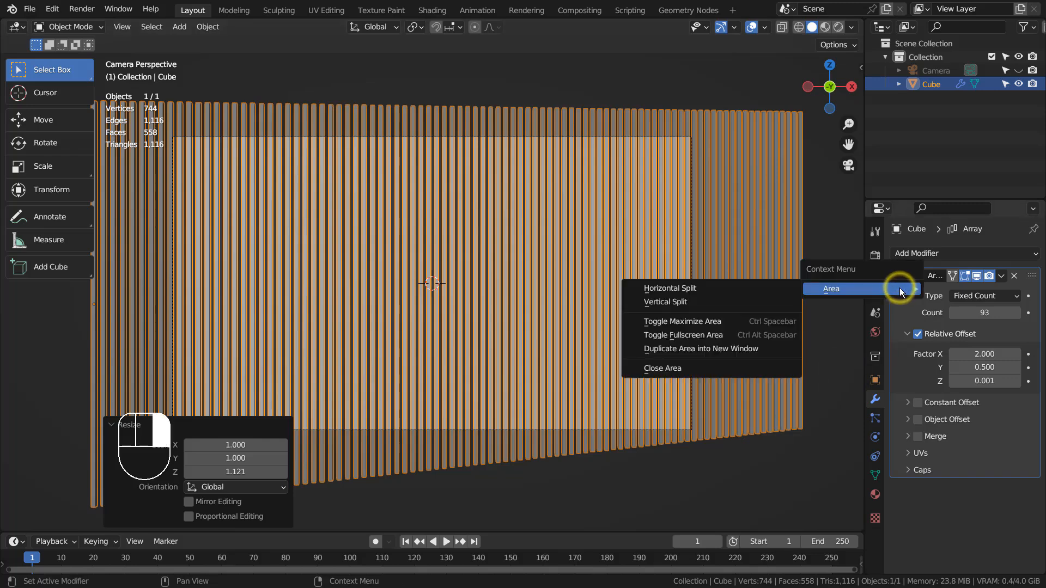
pyautogui.click(907, 327)
pyautogui.click(899, 276)
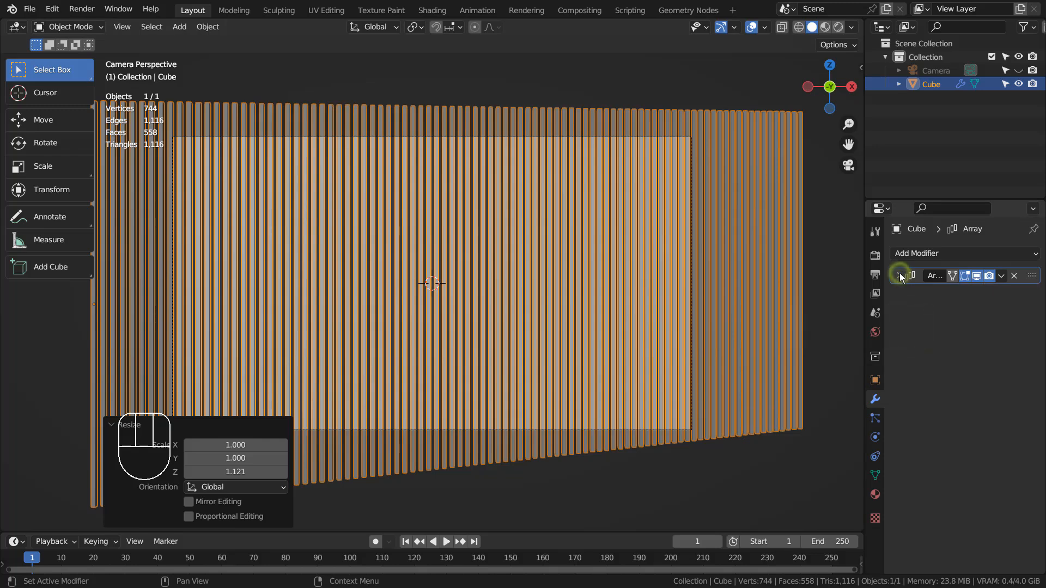
pyautogui.click(898, 276)
pyautogui.click(1001, 276)
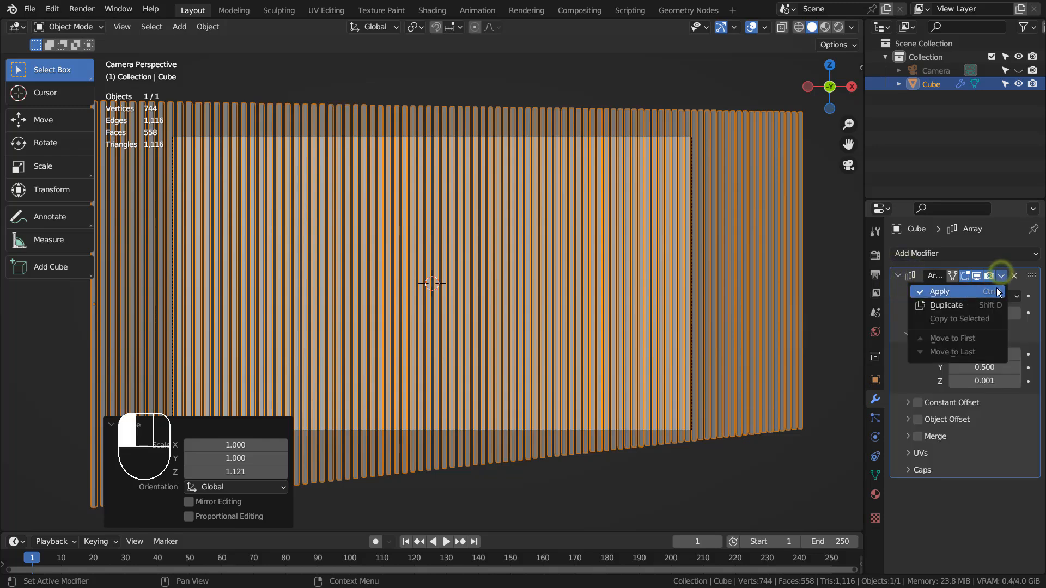
pyautogui.click(996, 289)
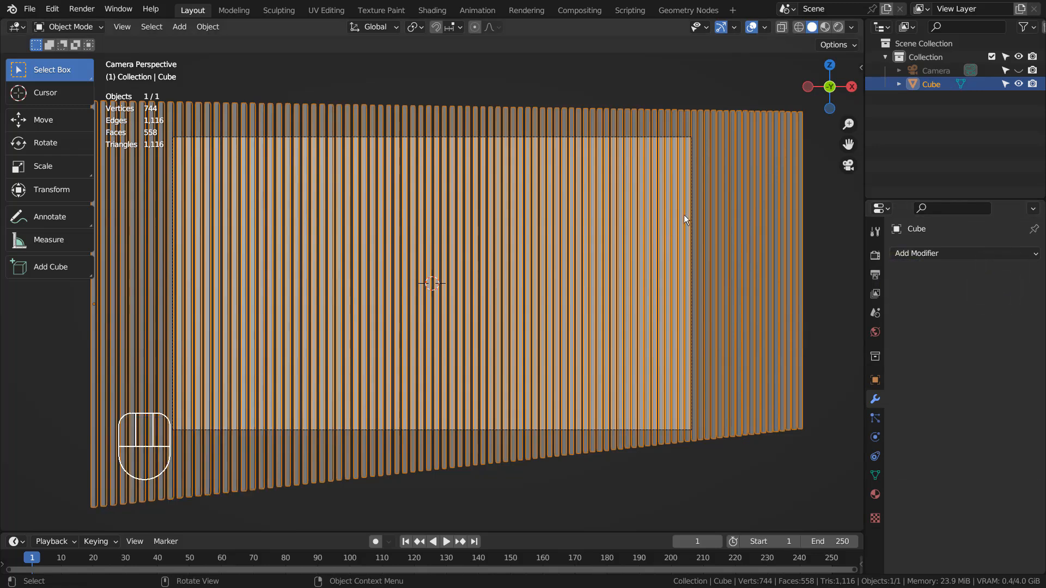
# - Inspect the bars' mesh in Edit Mode with all geometry selected, and return to Object Mode
pyautogui.press('Tab')
pyautogui.press('a')
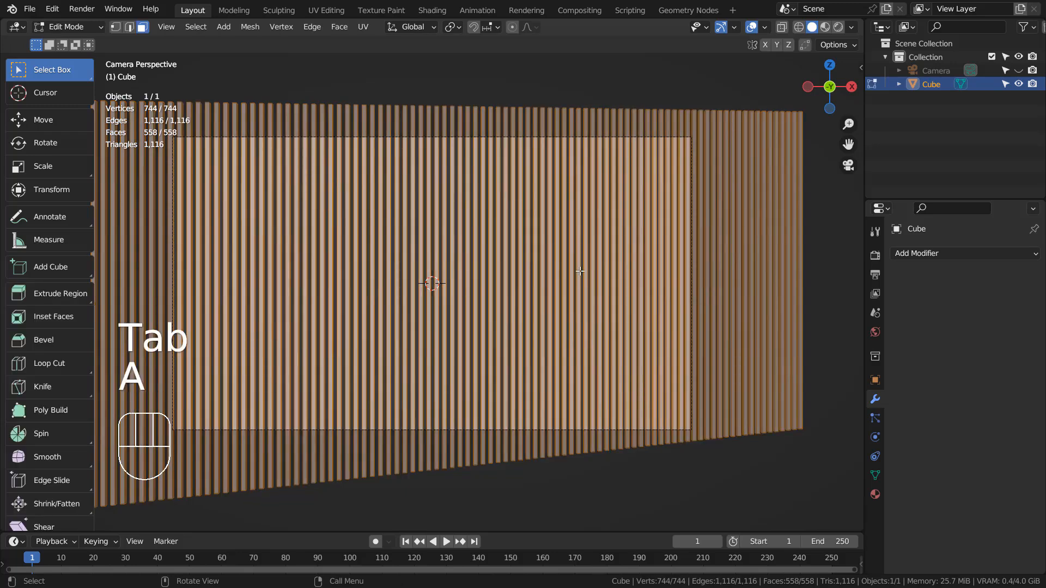
pyautogui.press('Tab')
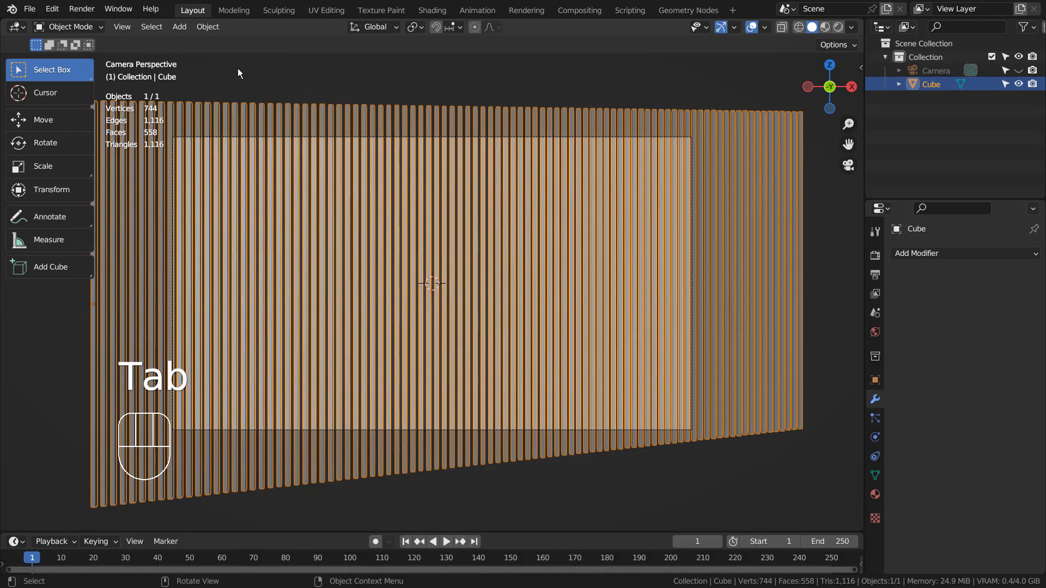
# - Deselect the bars and render an image from the camera view
pyautogui.click(253, 74)
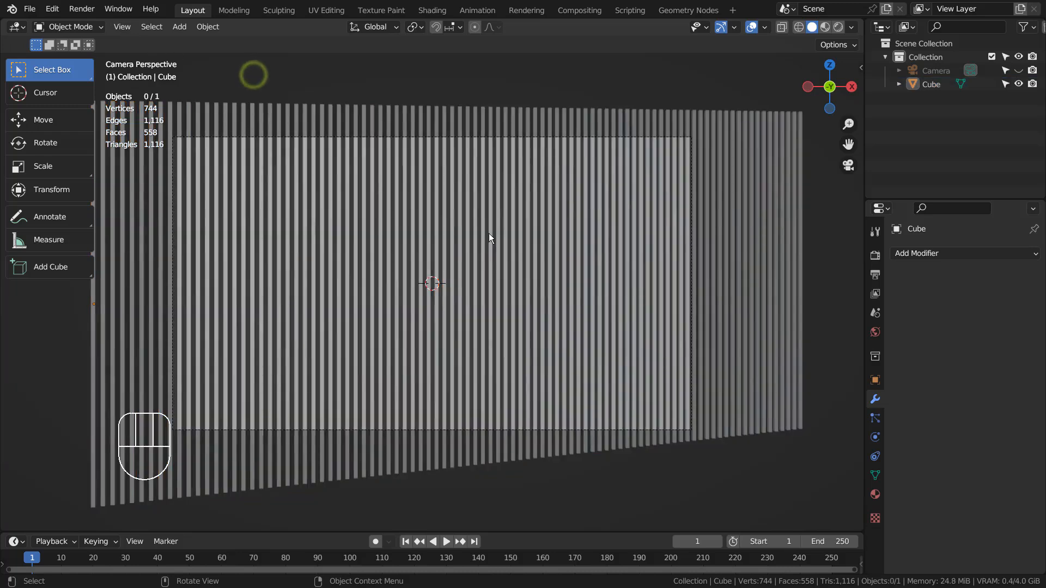
pyautogui.click(489, 234)
pyautogui.press('F12')
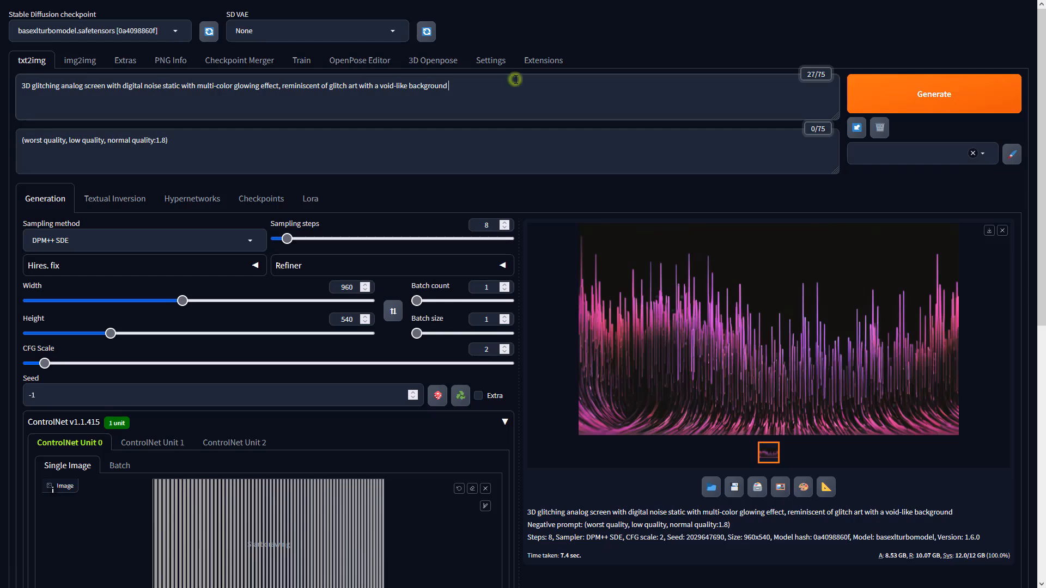
# - In the Stable Diffusion web UI, set ControlNet Unit 0's control type to Depth and its preprocessor to none
pyautogui.click(438, 159)
pyautogui.click(354, 287)
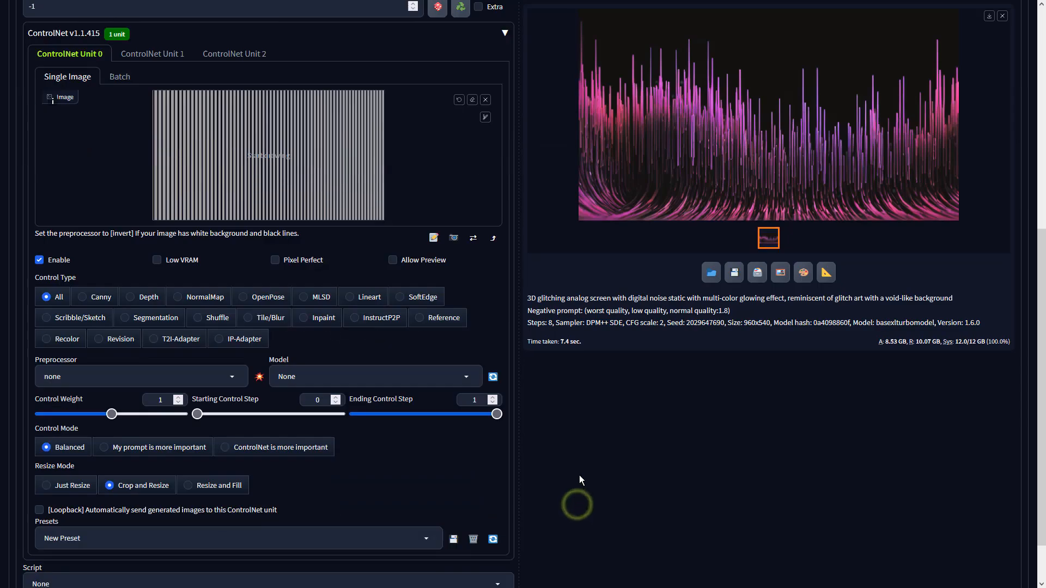
pyautogui.scroll(-7, 575, 507)
pyautogui.click(140, 297)
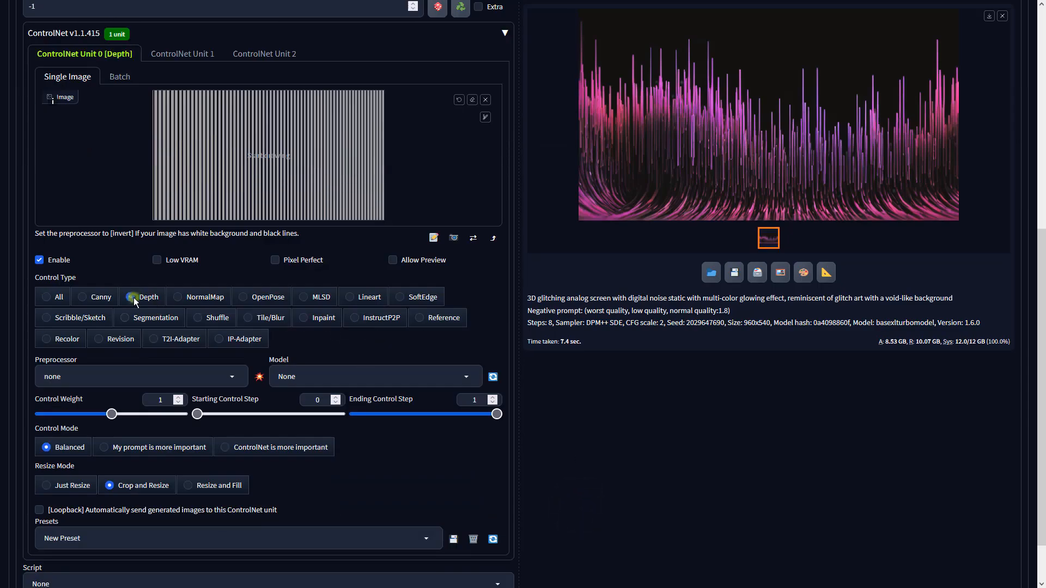
pyautogui.click(240, 376)
pyautogui.click(110, 315)
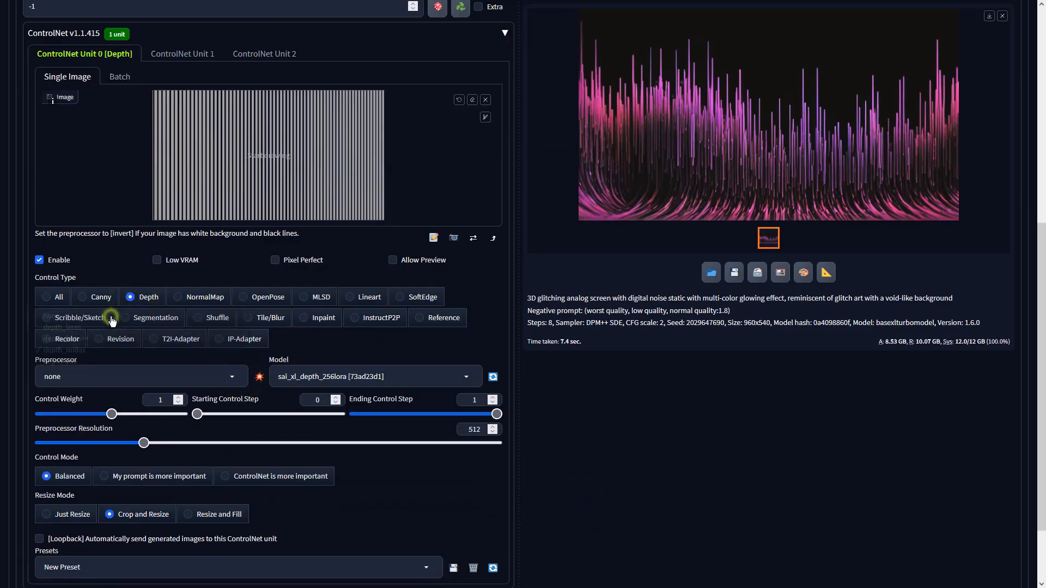
pyautogui.click(361, 390)
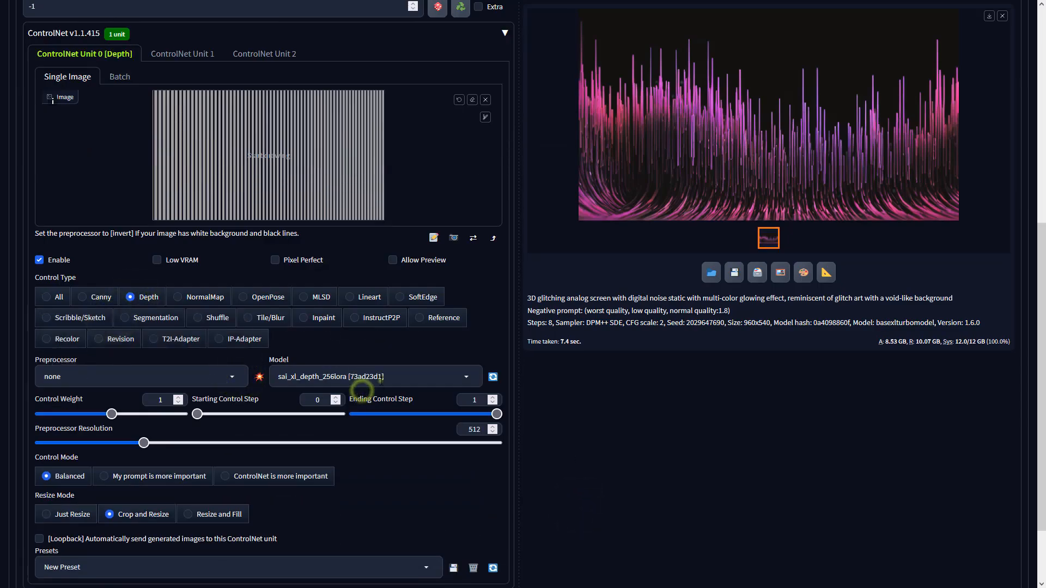
pyautogui.click(573, 329)
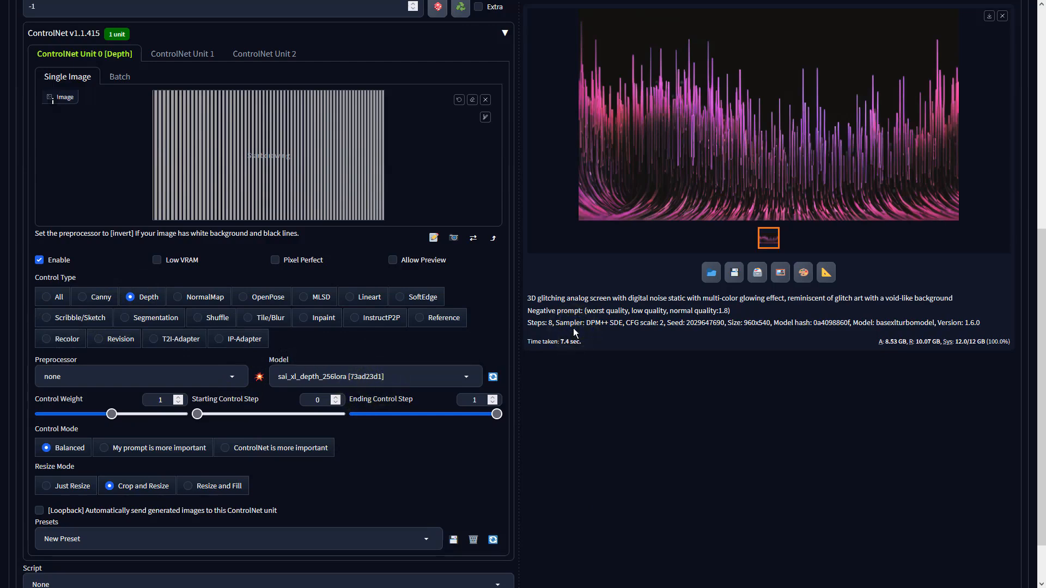
# - Generate the depth-guided glitch image in txt2img and send the result to img2img
pyautogui.scroll(7, 573, 331)
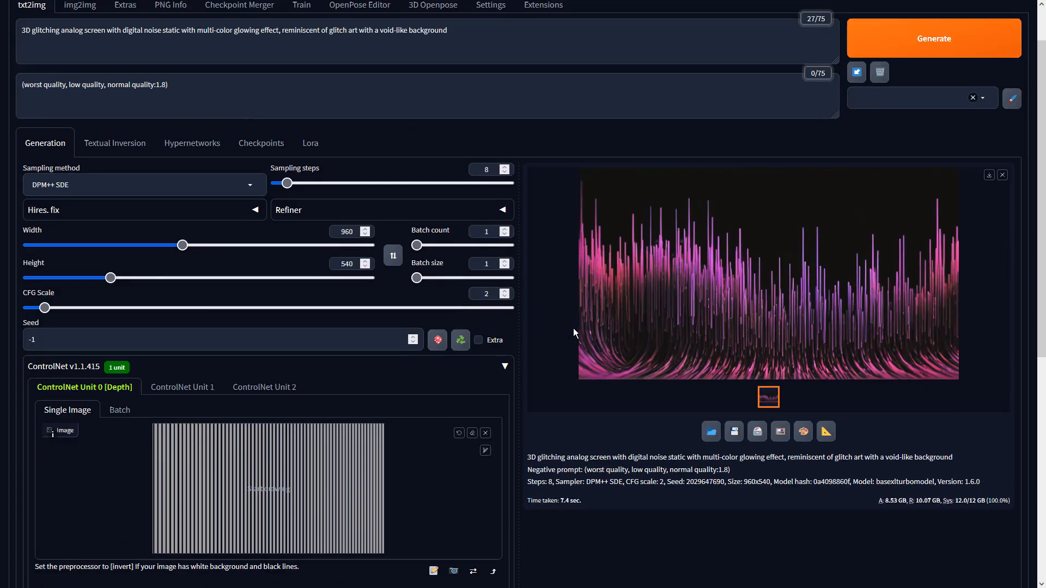
pyautogui.click(880, 94)
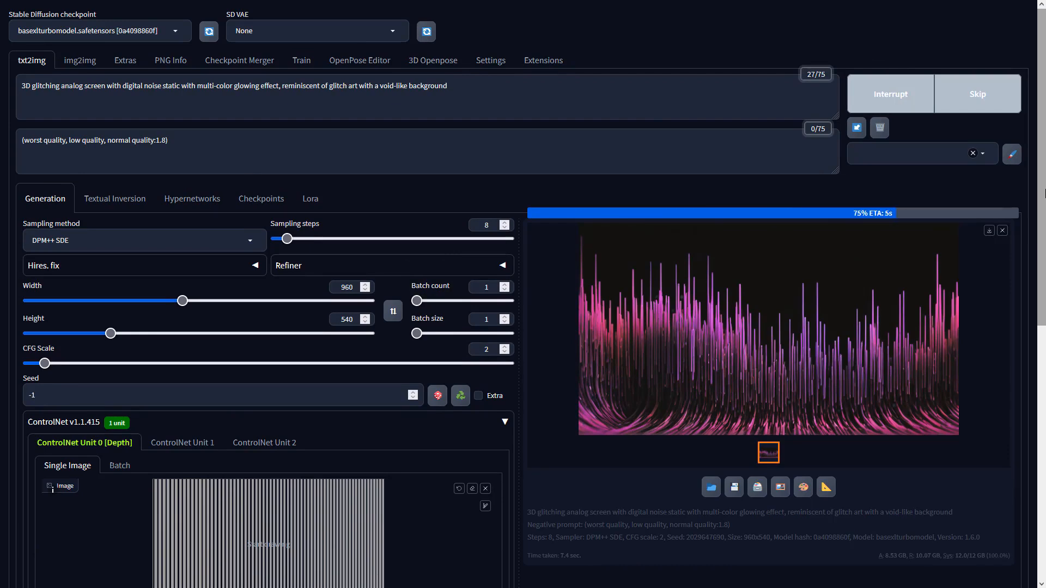
pyautogui.click(876, 309)
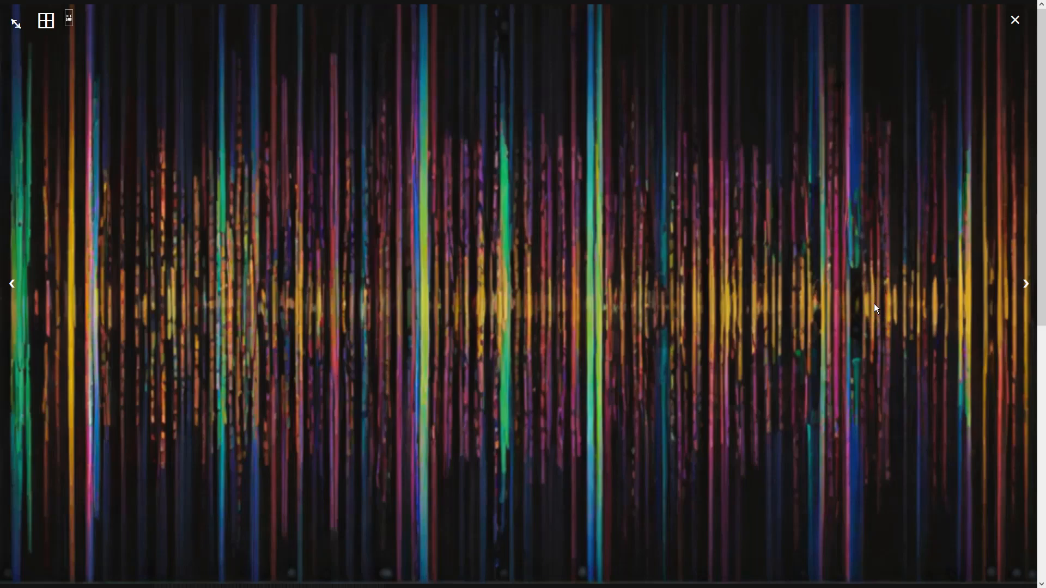
pyautogui.click(874, 305)
pyautogui.click(781, 487)
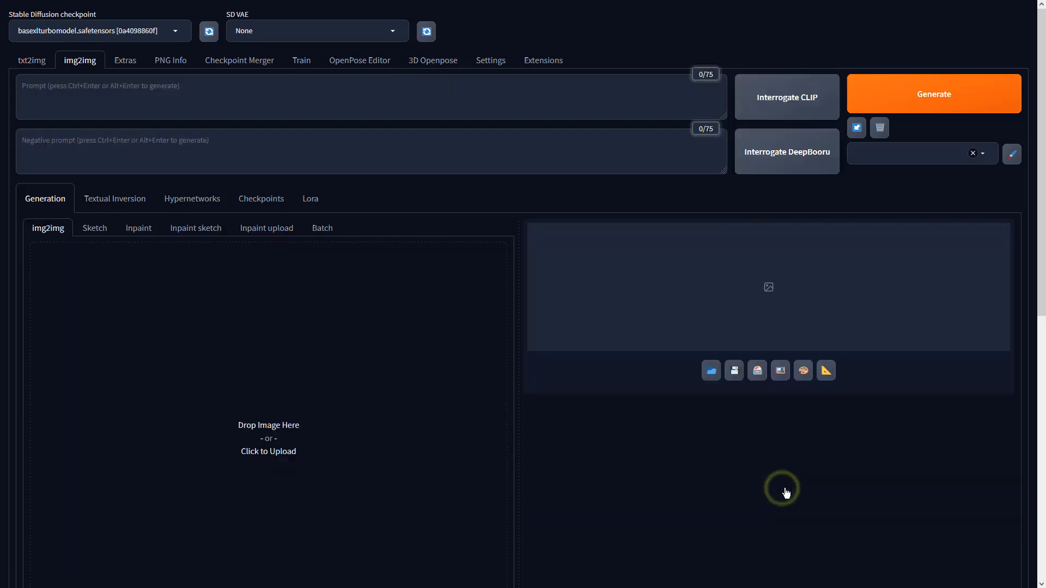
# - Set the img2img batch count to 4, the CFG scale to 2 and the sampling method to DPM++ SDE
pyautogui.scroll(-6, 429, 377)
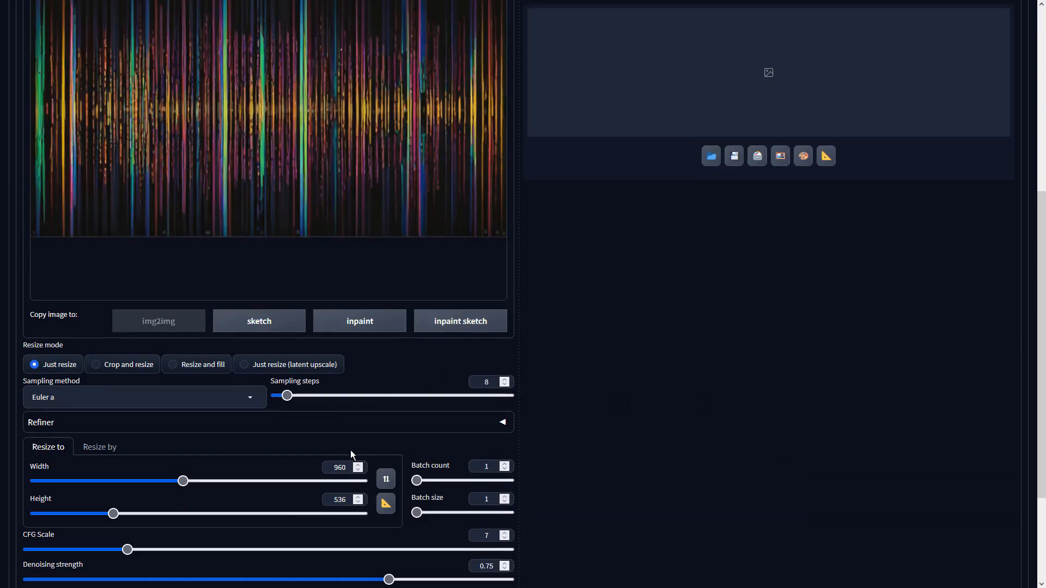
pyautogui.scroll(-3, 351, 455)
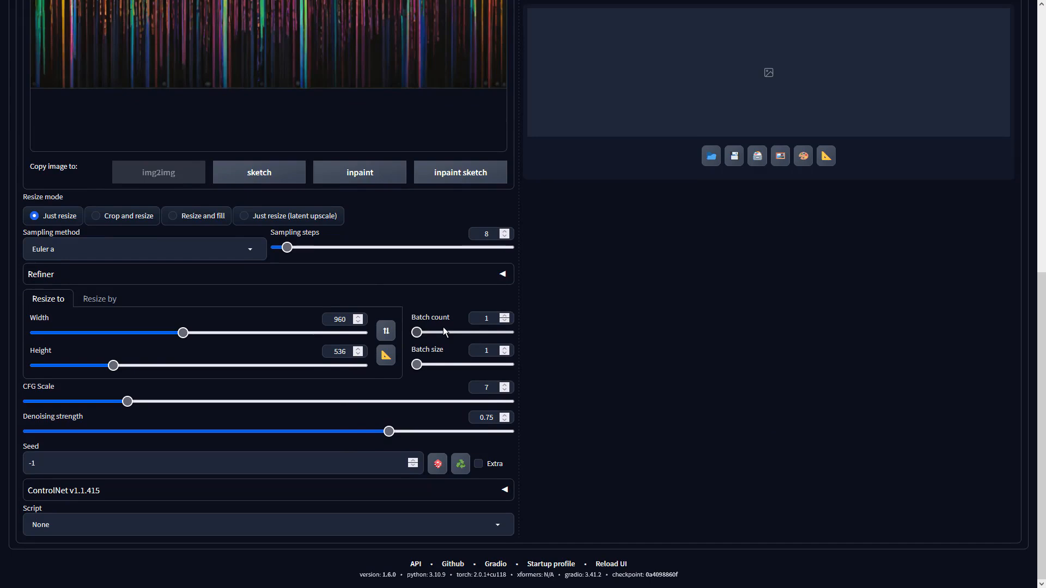
pyautogui.doubleClick(486, 318)
pyautogui.write('4')
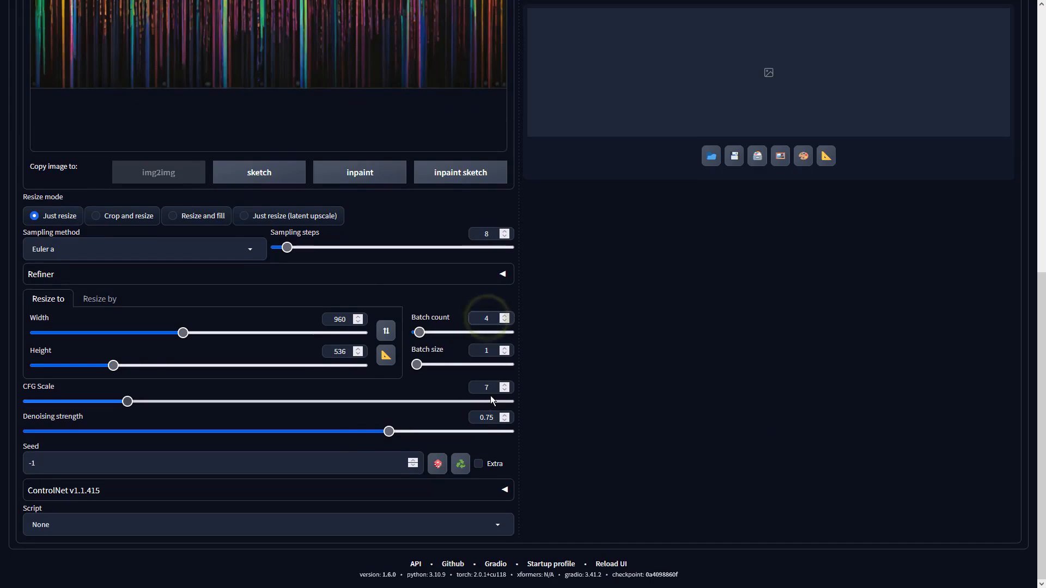
pyautogui.doubleClick(488, 387)
pyautogui.write('2')
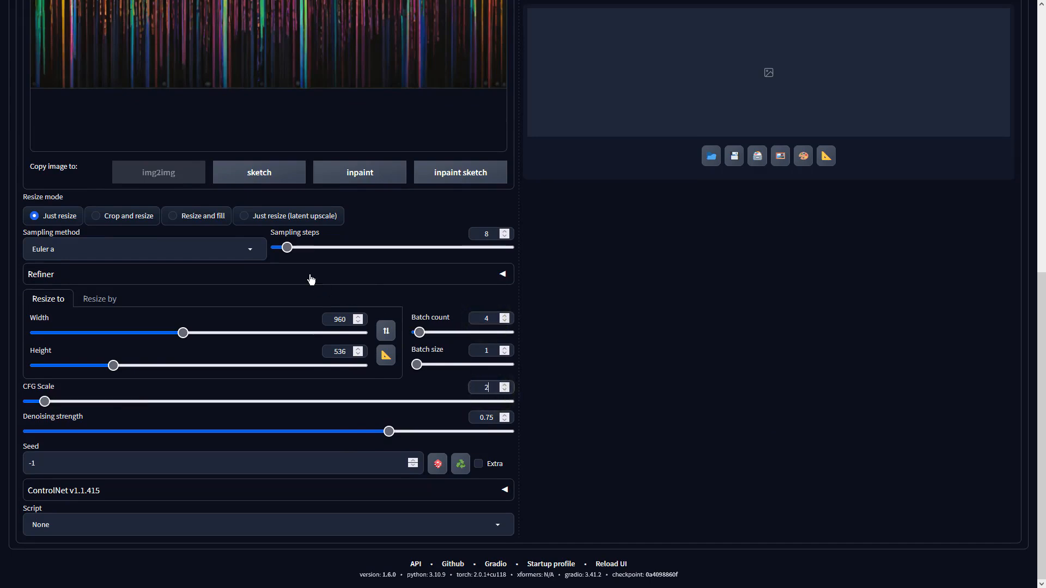
pyautogui.click(243, 246)
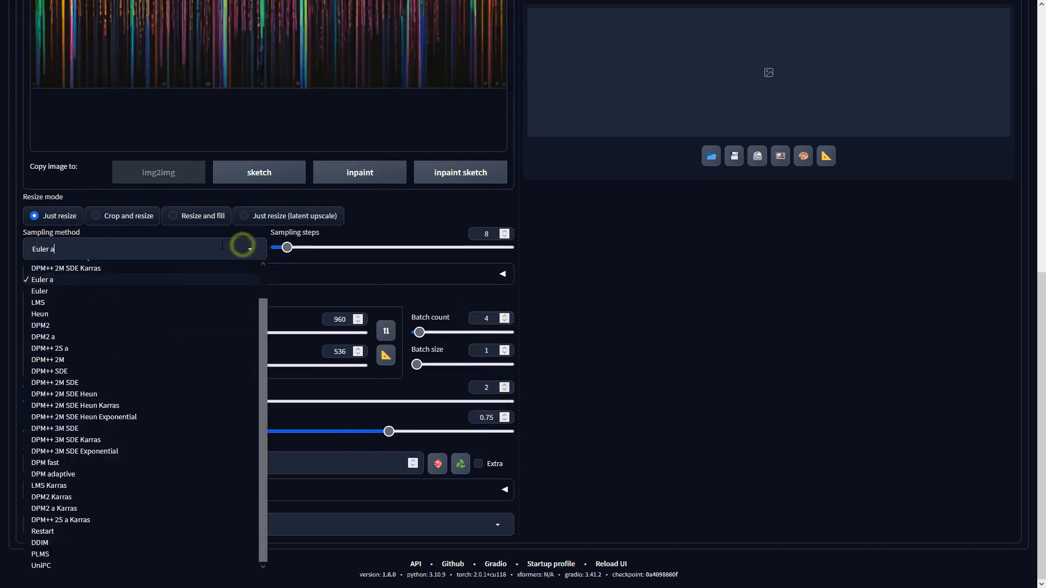
pyautogui.click(135, 381)
pyautogui.click(596, 328)
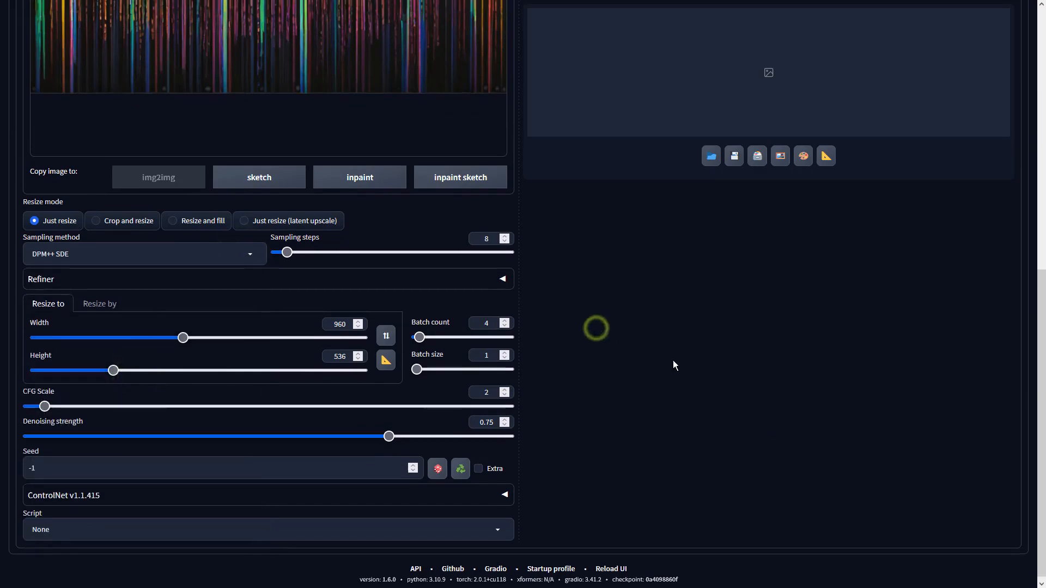
# - Generate the batch of img2img variations from the glitch image
pyautogui.scroll(7, 672, 360)
pyautogui.scroll(2, 672, 361)
pyautogui.click(860, 92)
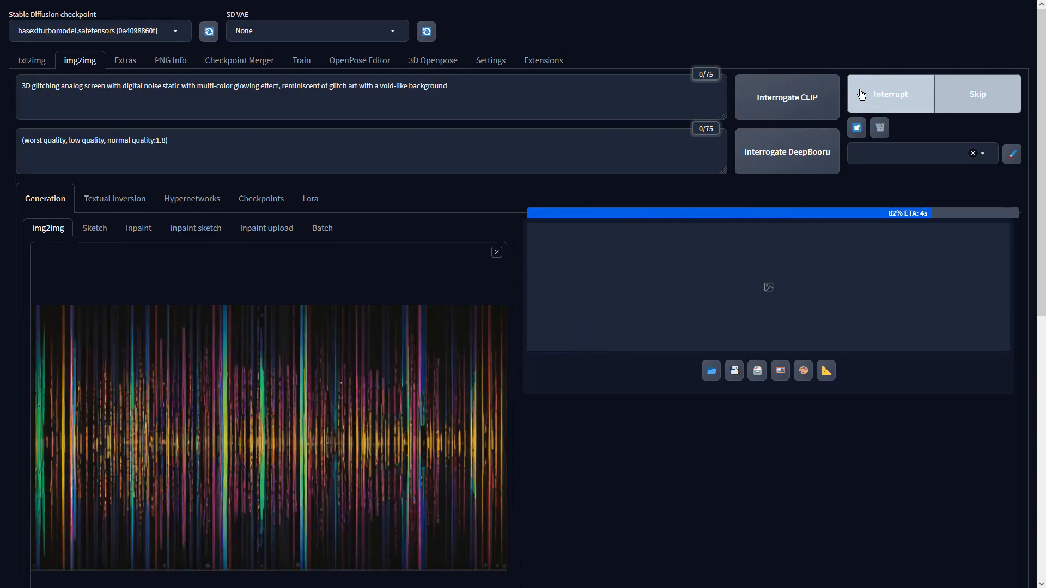
# - Look through all generated img2img variations at enlarged size, ending on the first one
pyautogui.click(888, 251)
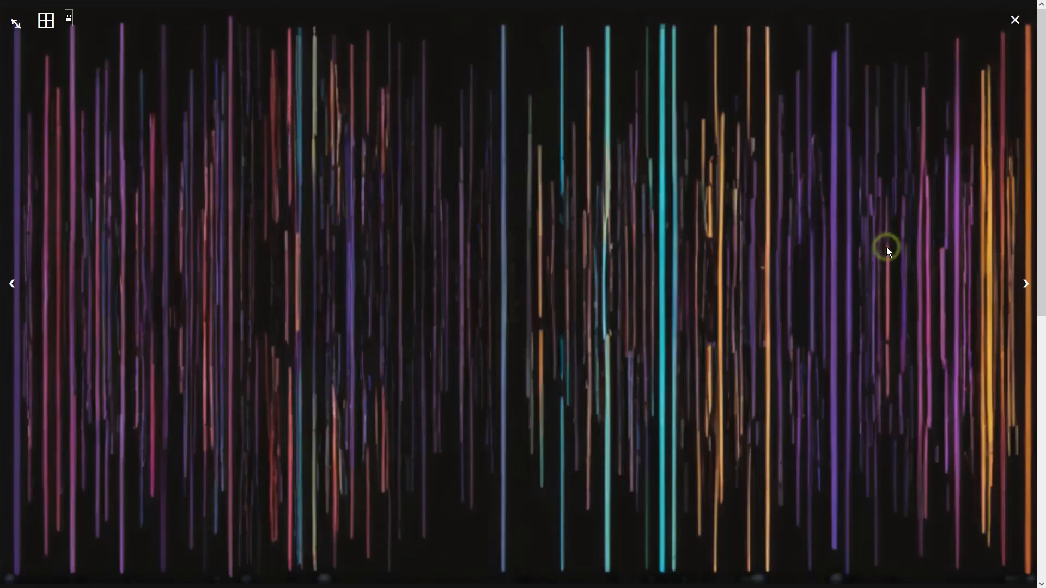
pyautogui.click(1023, 286)
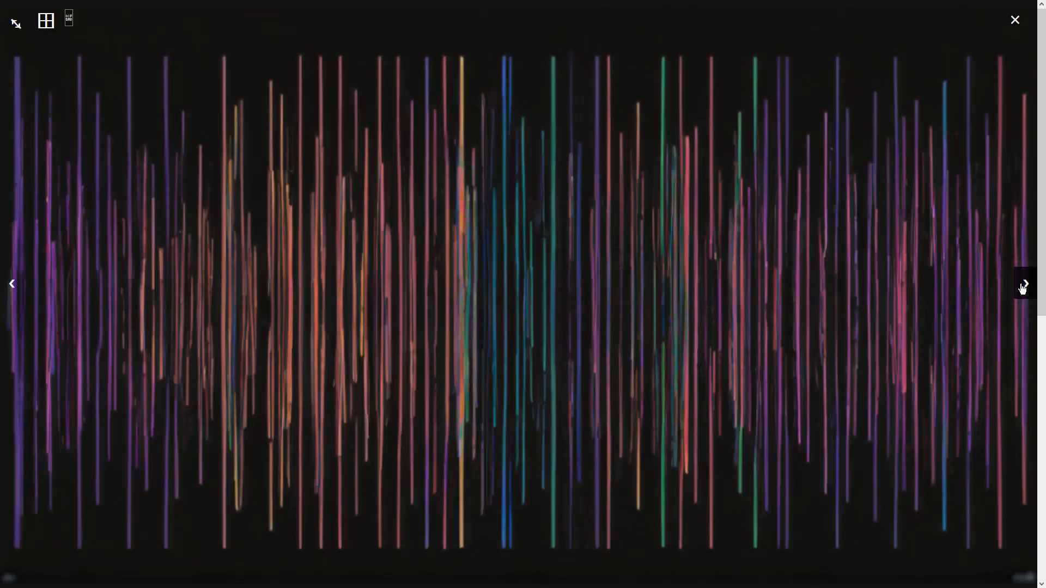
pyautogui.click(1022, 286)
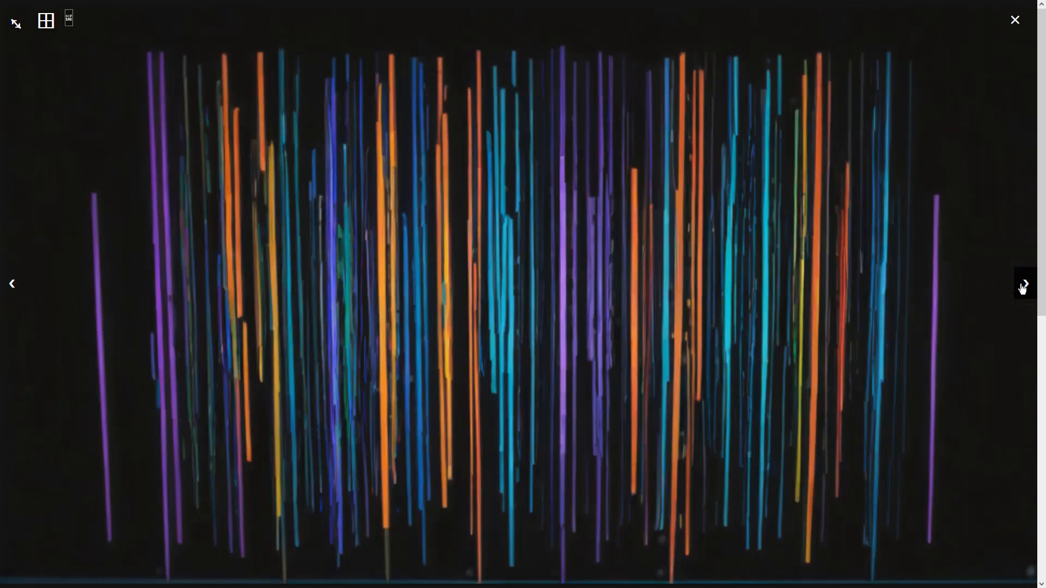
pyautogui.click(1022, 286)
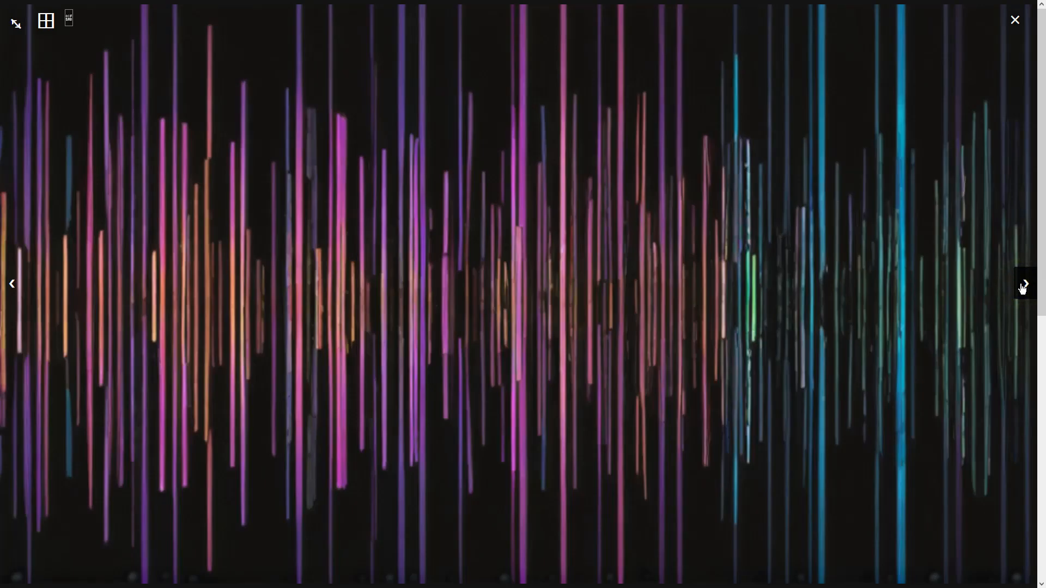
pyautogui.click(1023, 286)
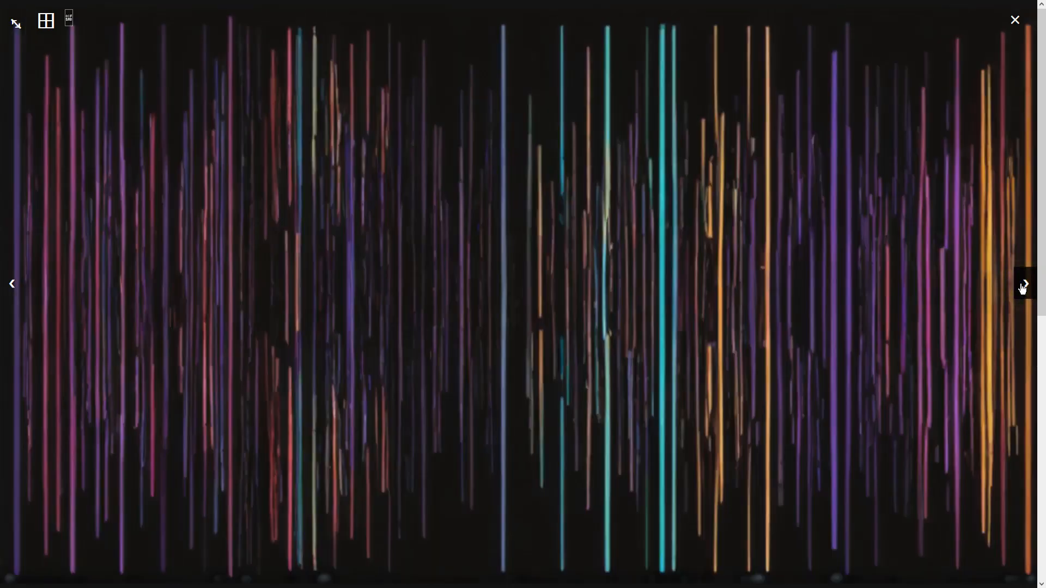
pyautogui.click(925, 285)
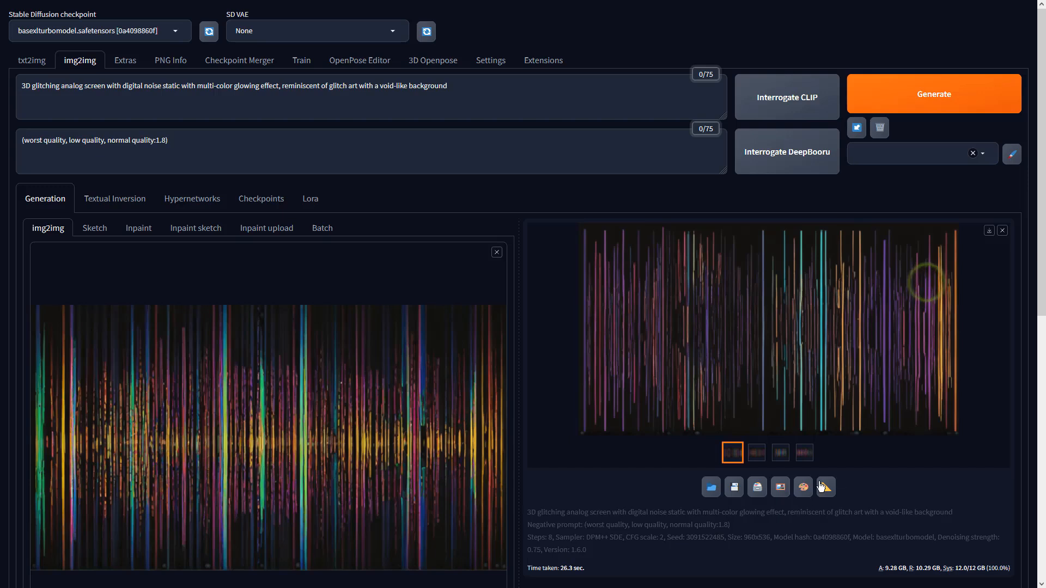
# - Send the first variation to Extras and process it with the 4x-UltraSharp upscaler at a resize factor of 1
pyautogui.click(819, 483)
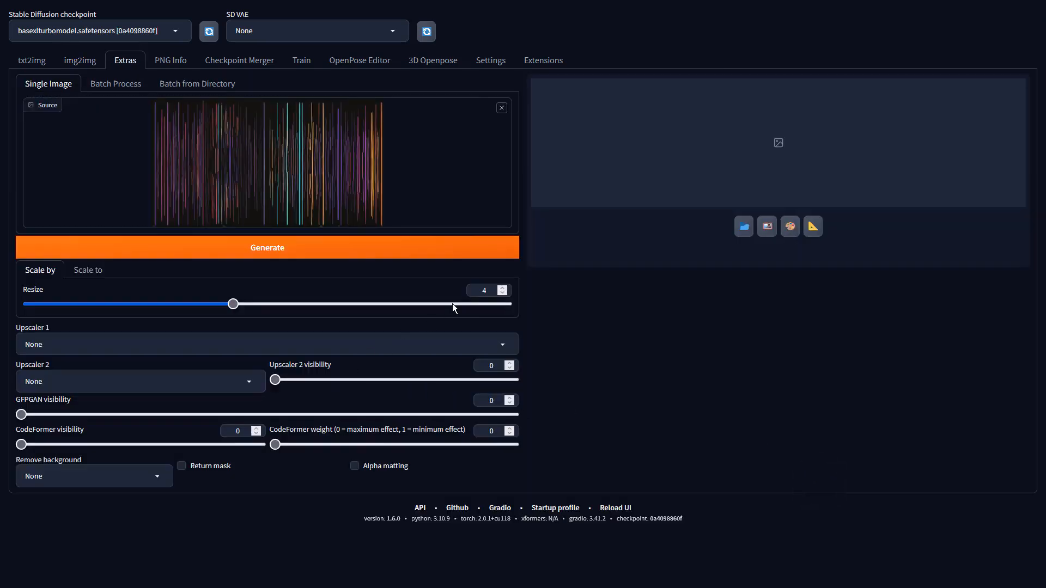
pyautogui.doubleClick(489, 288)
pyautogui.write('1')
pyautogui.click(514, 342)
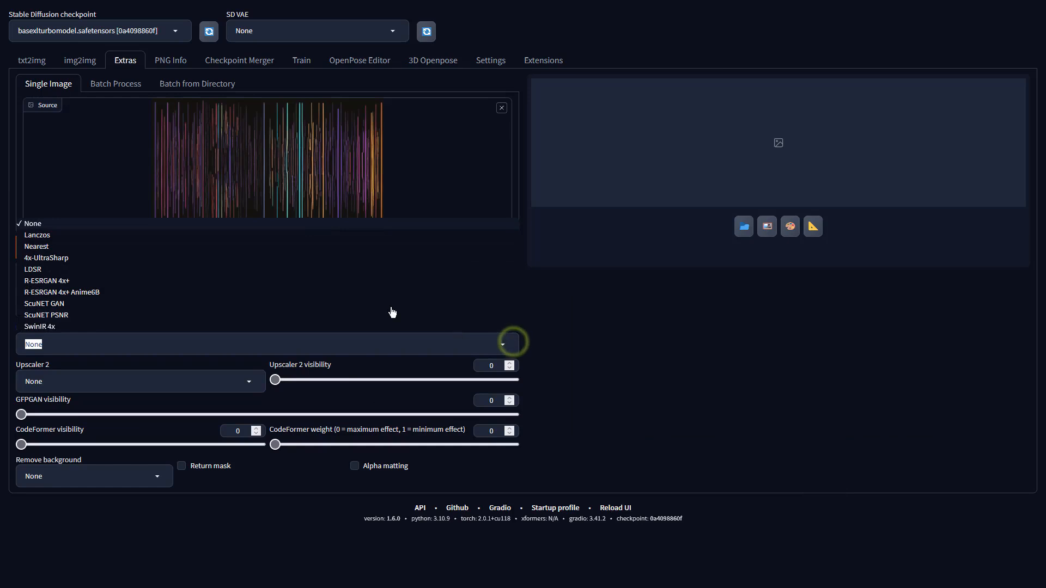
pyautogui.click(264, 259)
pyautogui.click(455, 252)
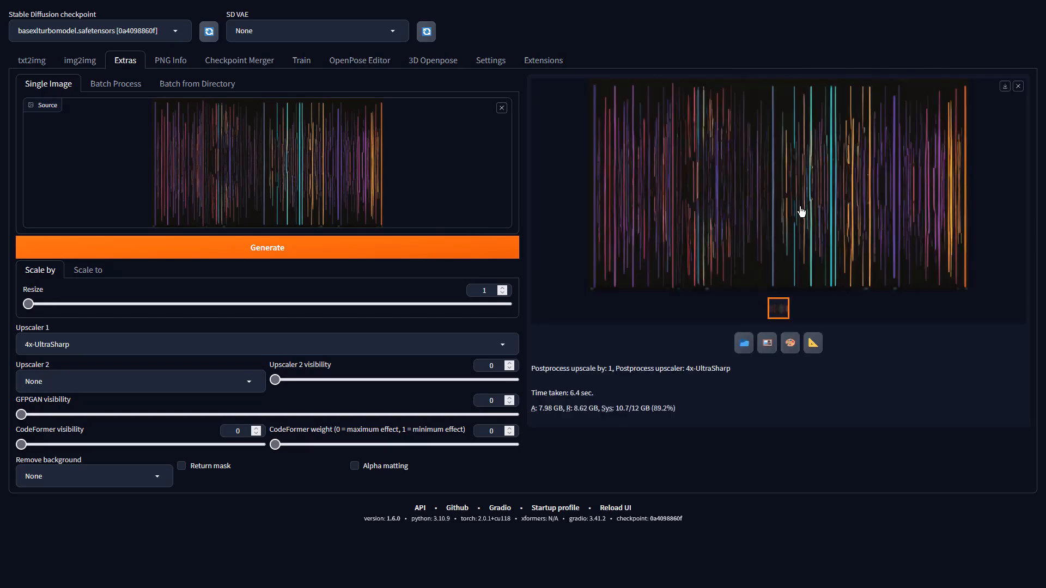
pyautogui.click(802, 212)
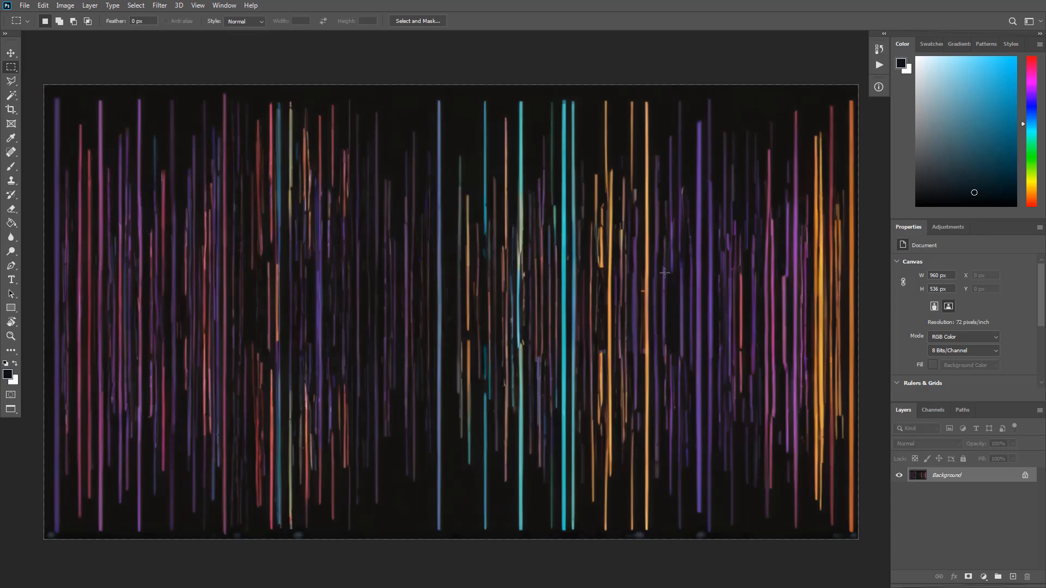
# - In Photoshop, apply a Vibrance adjustment to the glitch image with Vibrance +45 and Saturation +12
pyautogui.click(64, 5)
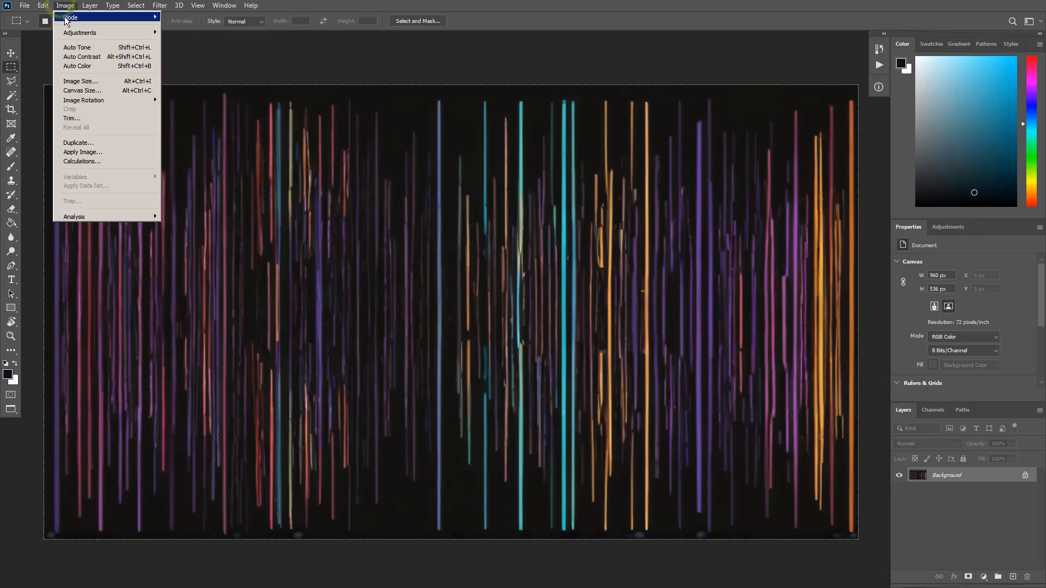
pyautogui.moveTo(66, 34)
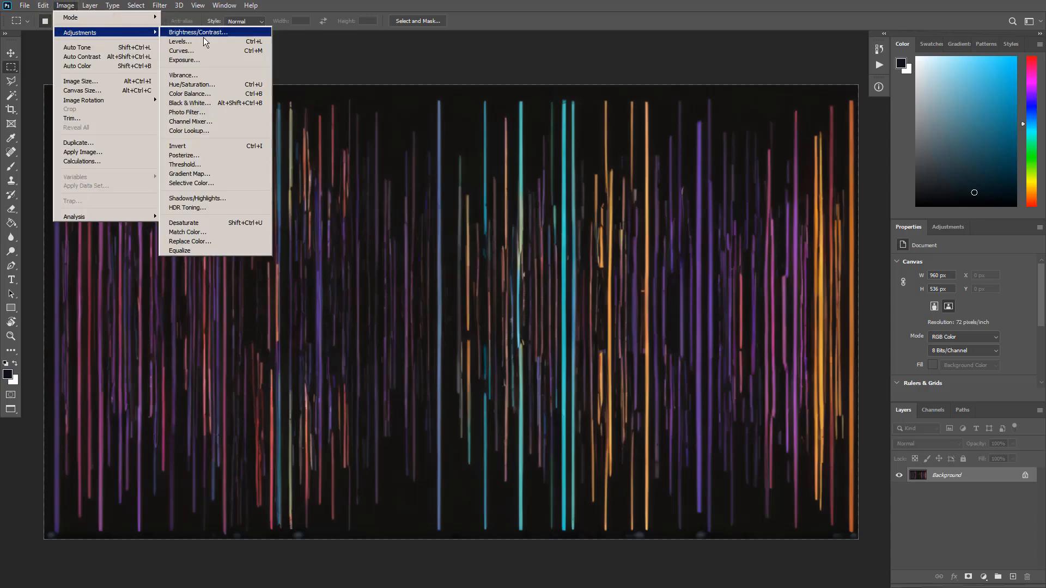
pyautogui.click(224, 77)
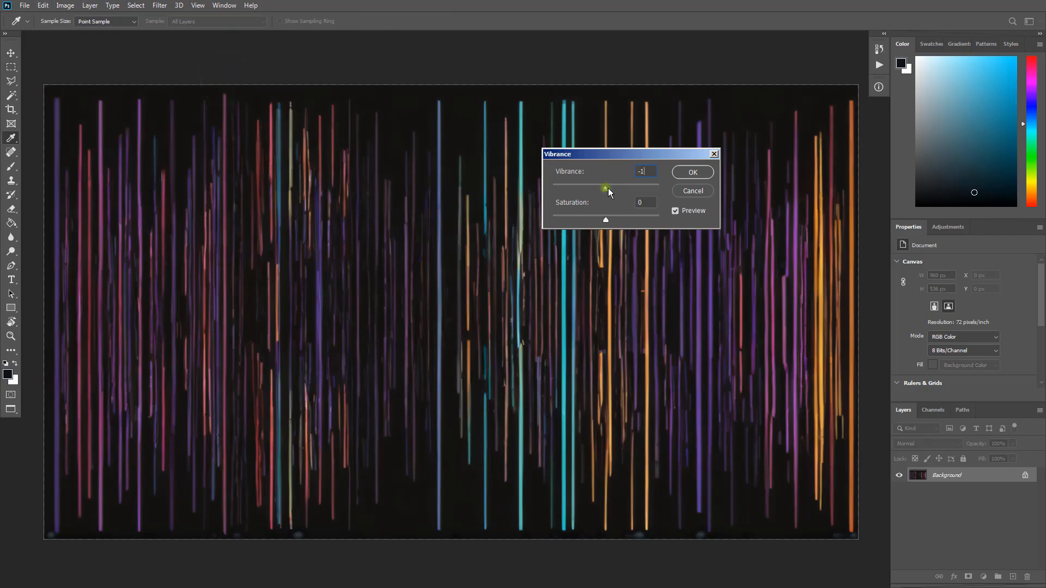
pyautogui.moveTo(606, 189); pyautogui.dragTo(612, 221)
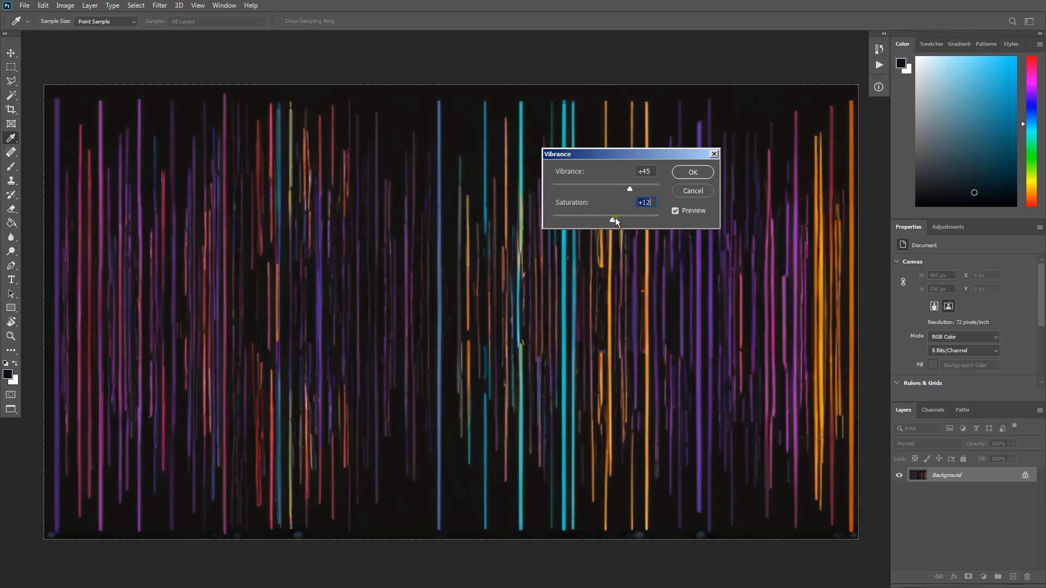
pyautogui.click(692, 172)
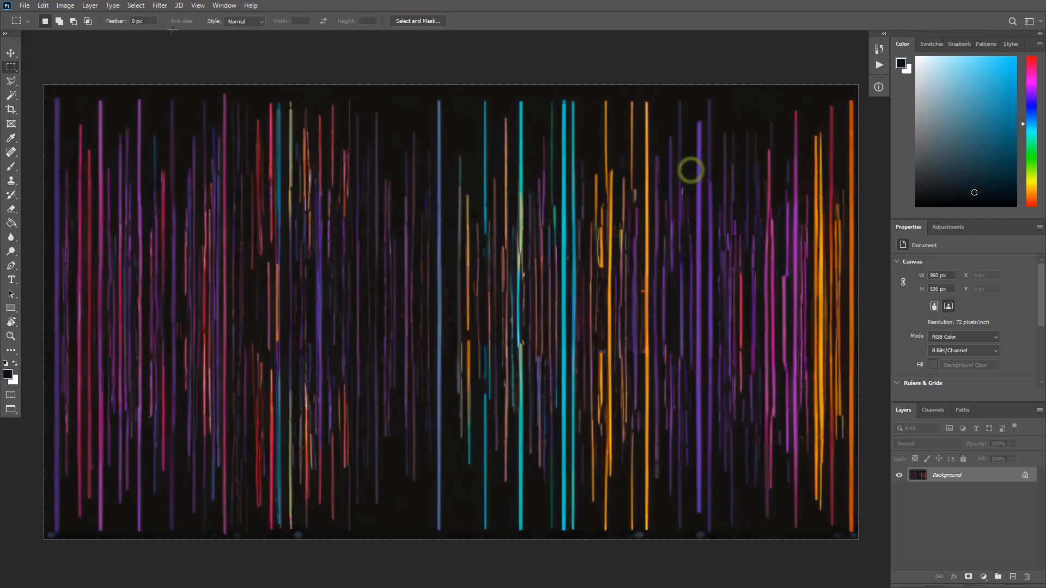
# - Apply Auto Color, Auto Contrast and Auto Tone to the image
pyautogui.click(65, 5)
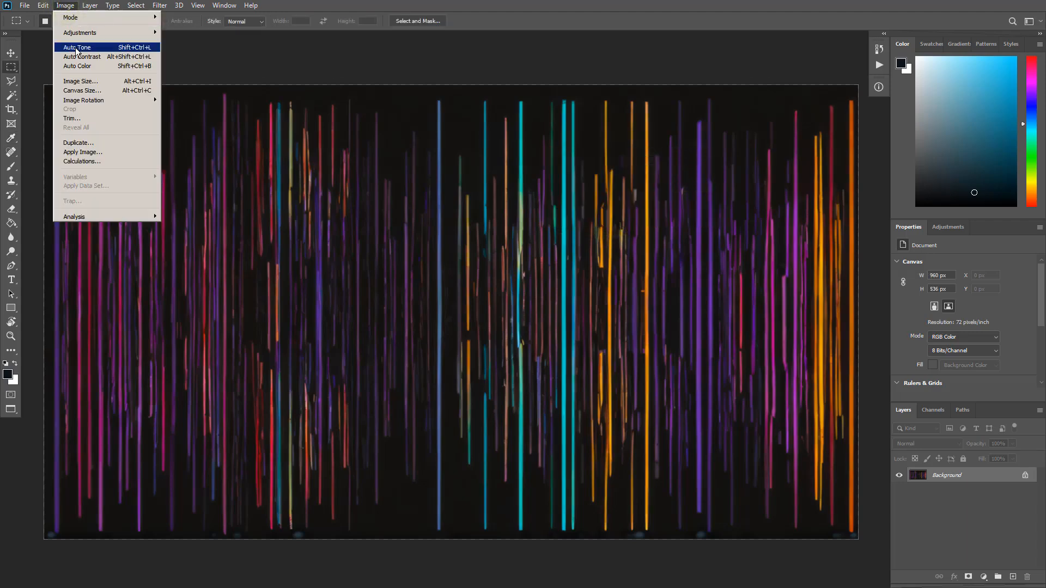
pyautogui.click(77, 49)
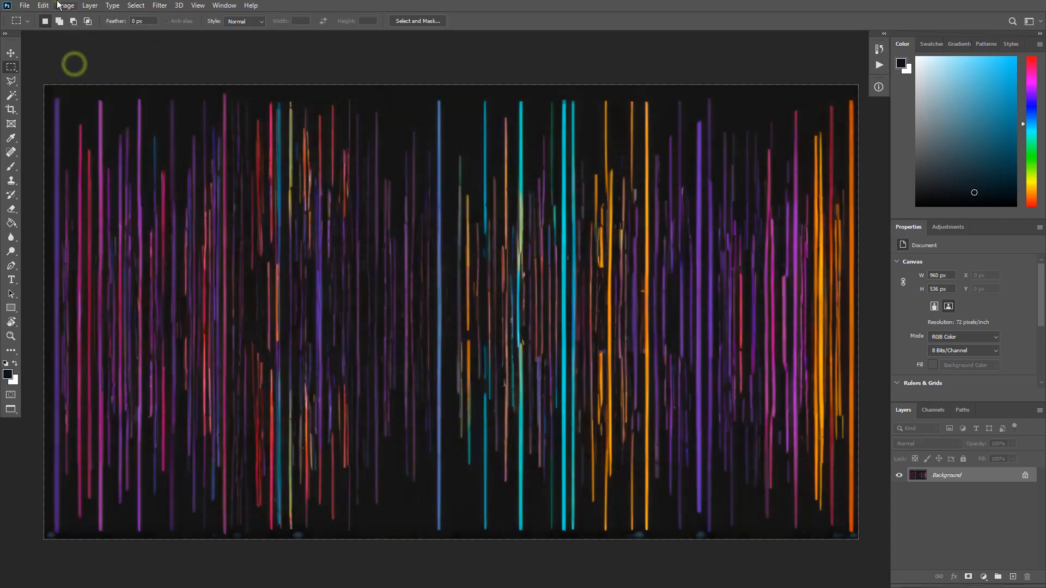
pyautogui.click(65, 6)
pyautogui.click(68, 47)
pyautogui.click(65, 6)
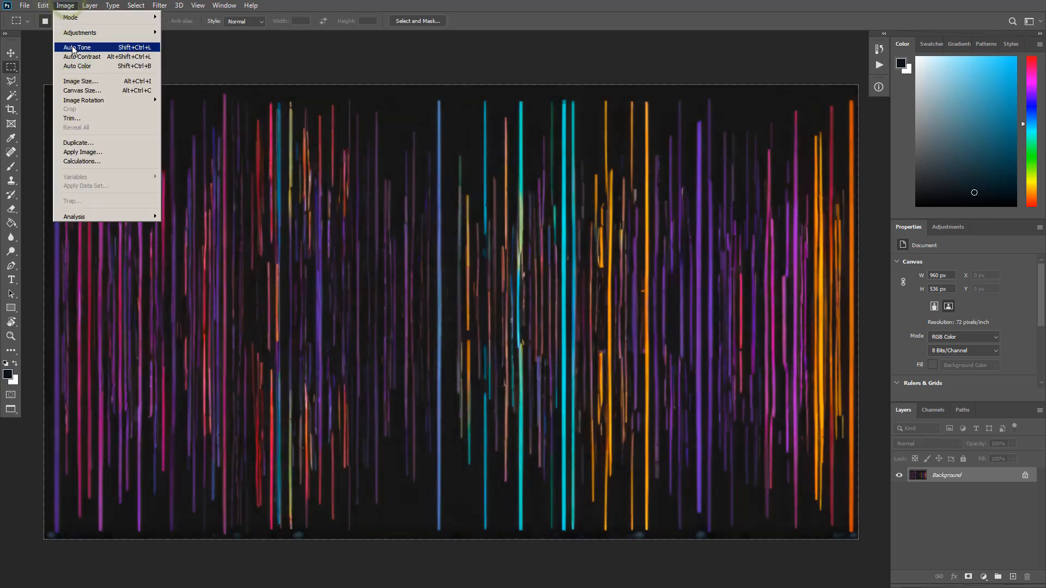
pyautogui.click(73, 49)
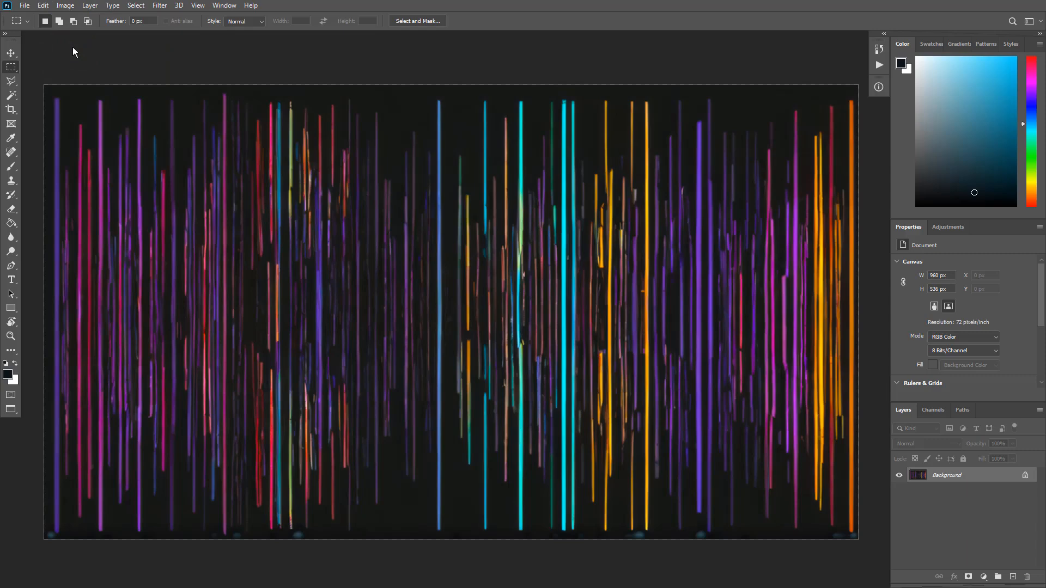
# - Compare the original image with the corrected version through the history states, ending on the Auto Tone state
pyautogui.click(877, 49)
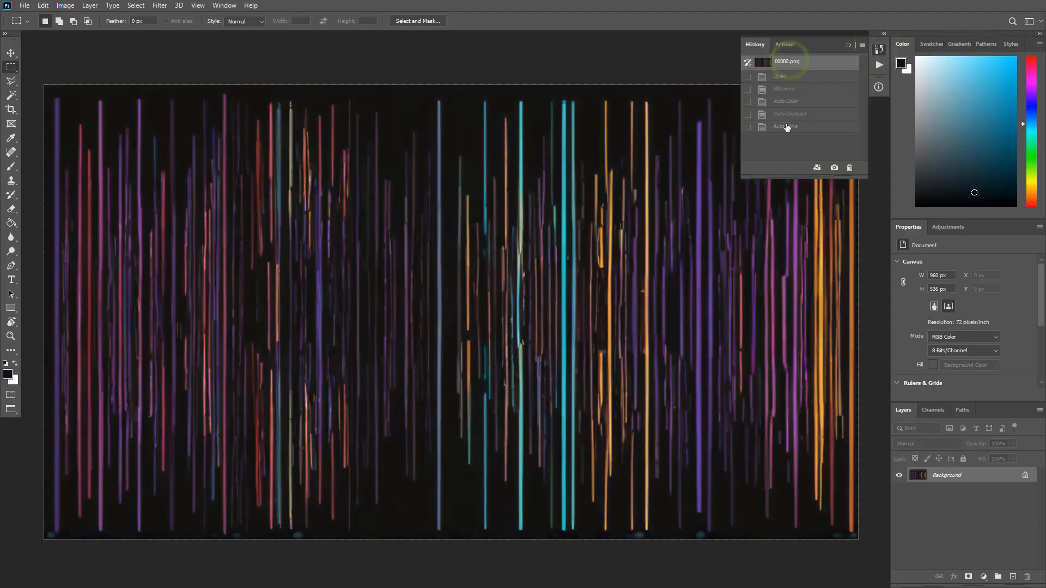
pyautogui.click(785, 126)
pyautogui.click(785, 61)
pyautogui.click(793, 126)
pyautogui.click(796, 63)
pyautogui.click(805, 125)
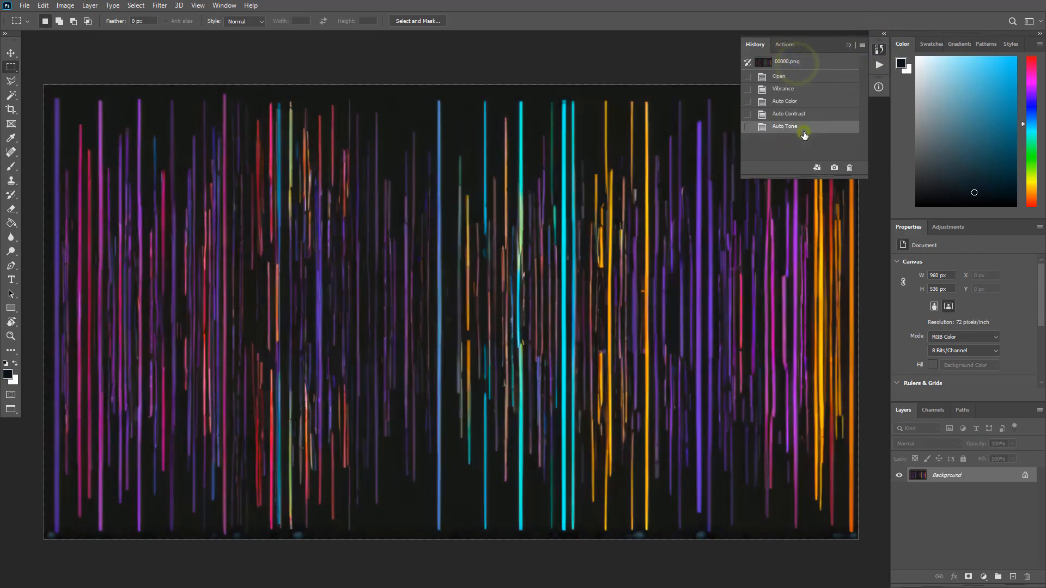
pyautogui.click(880, 50)
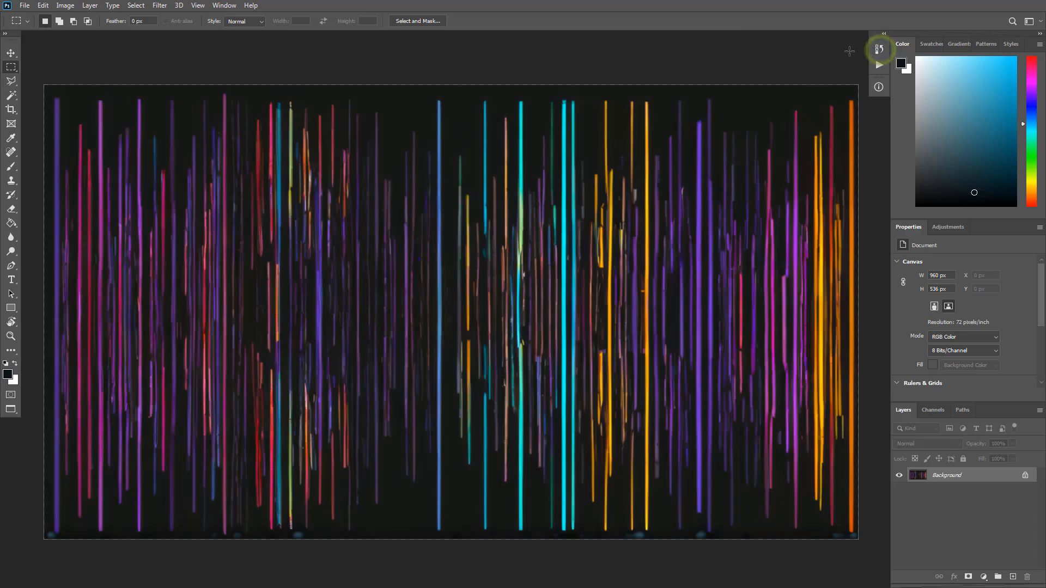